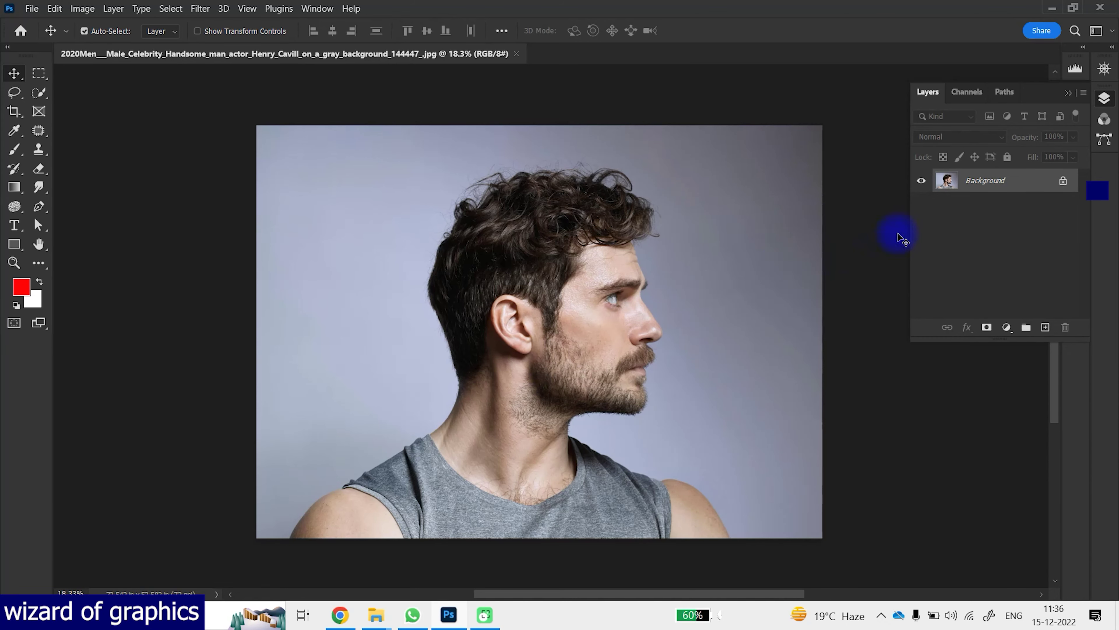
# Duplicate the Background layer, auto-select the man with Select Subject, and enter Select and Mask.
pyautogui.moveTo(1002, 184); pyautogui.dragTo(1045, 327)
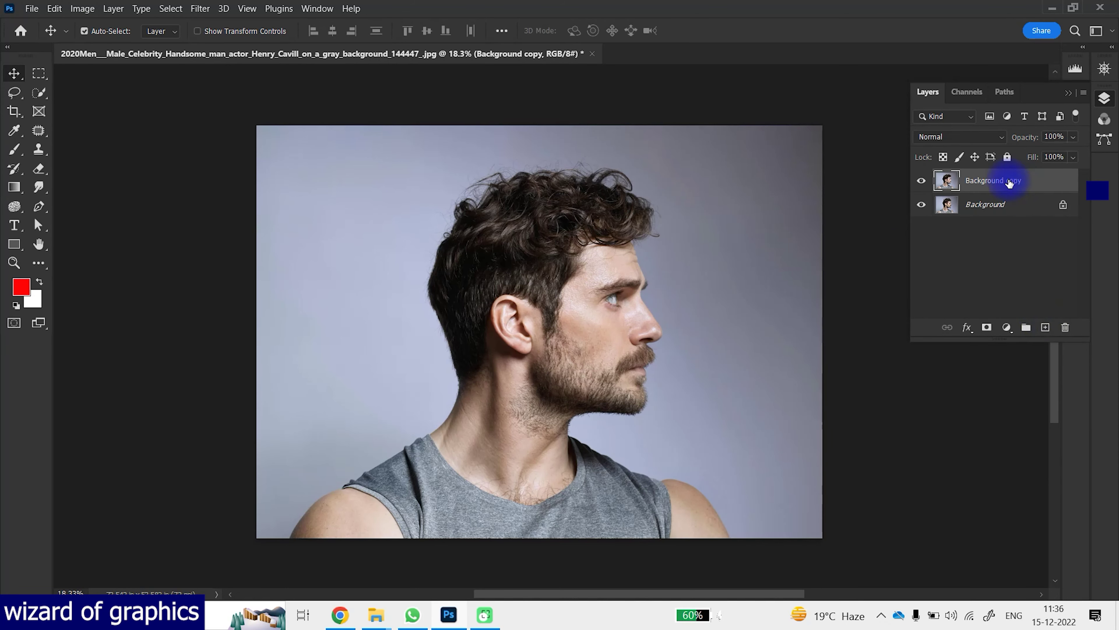
pyautogui.click(170, 8)
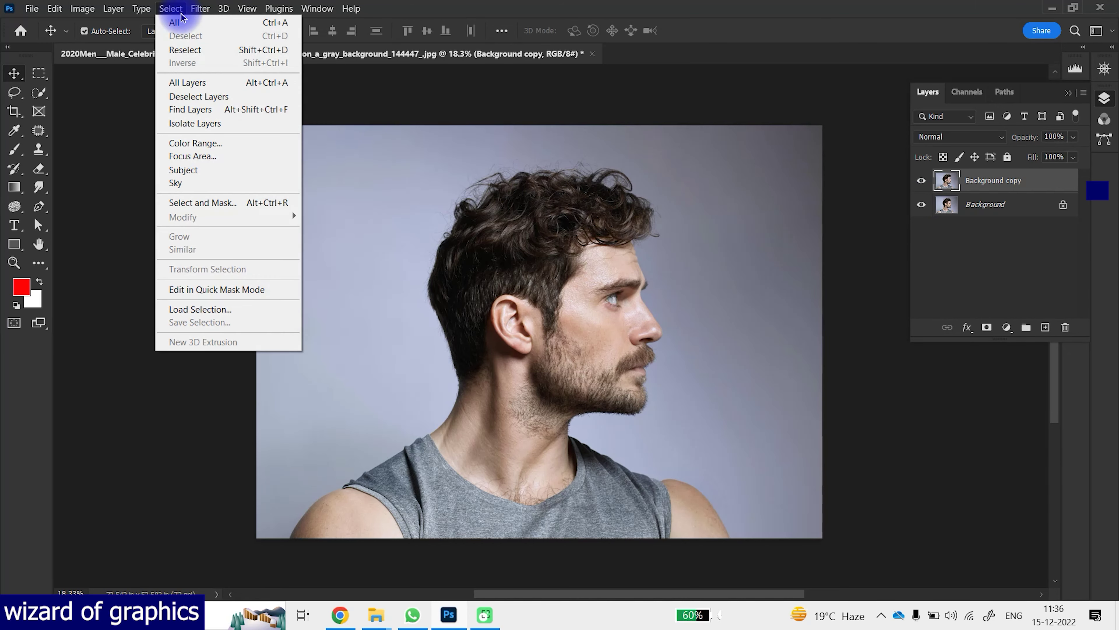
pyautogui.click(192, 167)
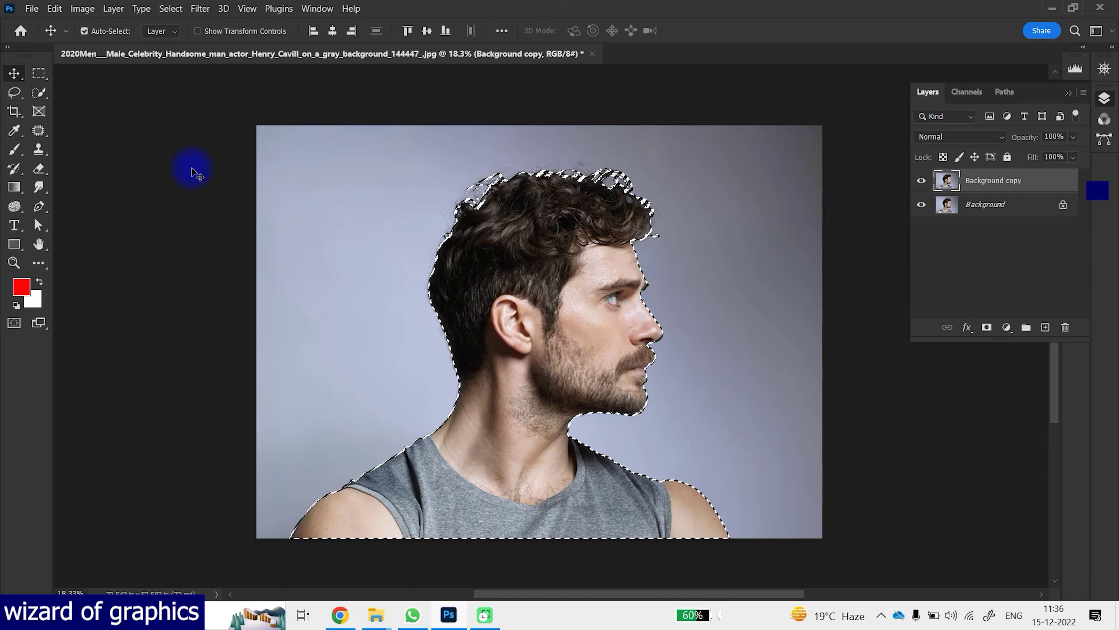
pyautogui.click(194, 9)
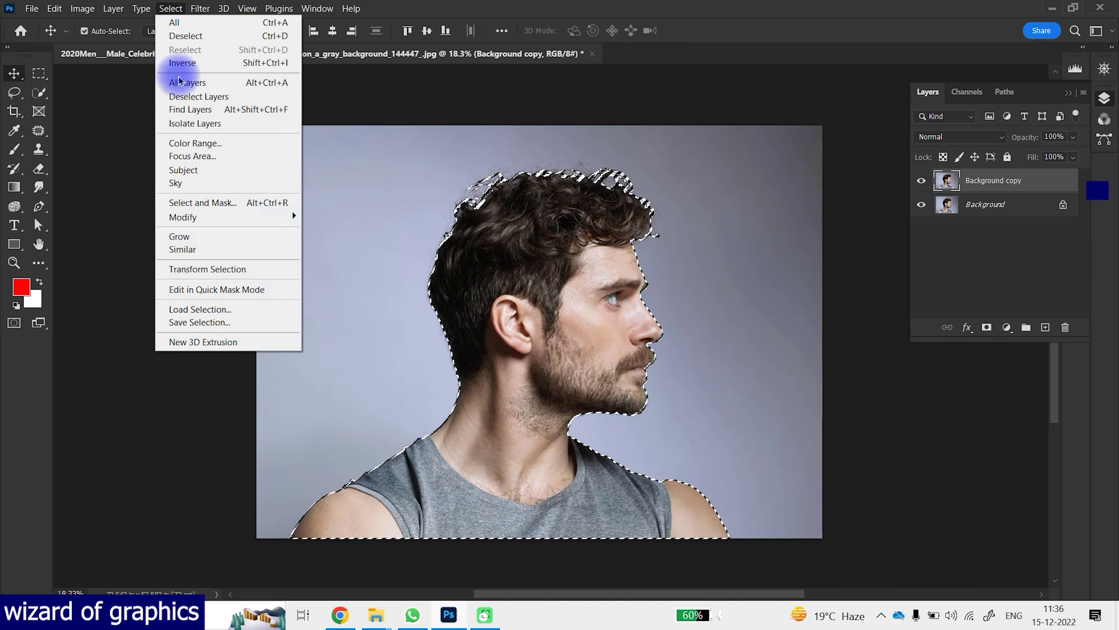
pyautogui.click(209, 200)
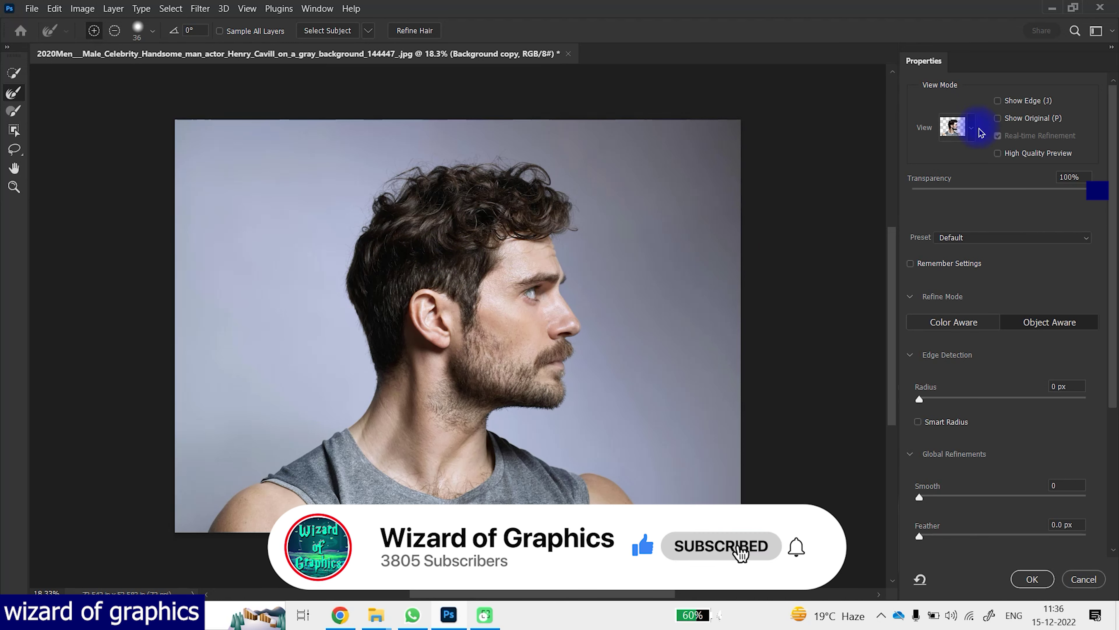
# Preview the selection in Overlay view at 100% and set the Refine Edge brush size to 394.
pyautogui.click(953, 127)
pyautogui.click(934, 225)
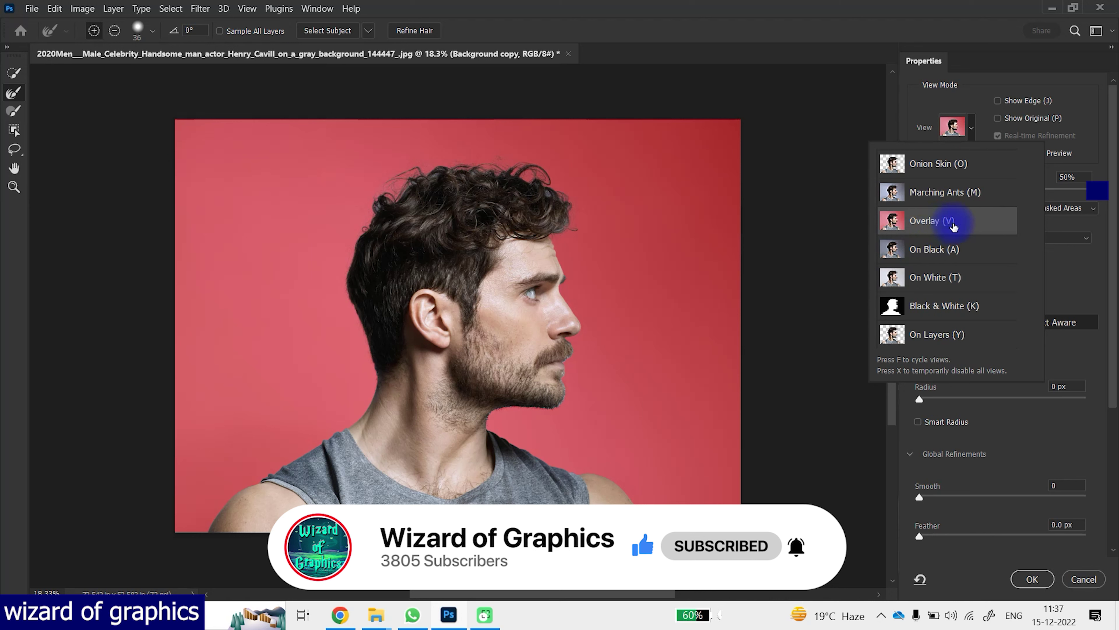
pyautogui.moveTo(1009, 194)
pyautogui.mouseDown()
pyautogui.moveTo(1085, 200)
pyautogui.moveTo(948, 186)
pyautogui.moveTo(1091, 192)
pyautogui.mouseUp()
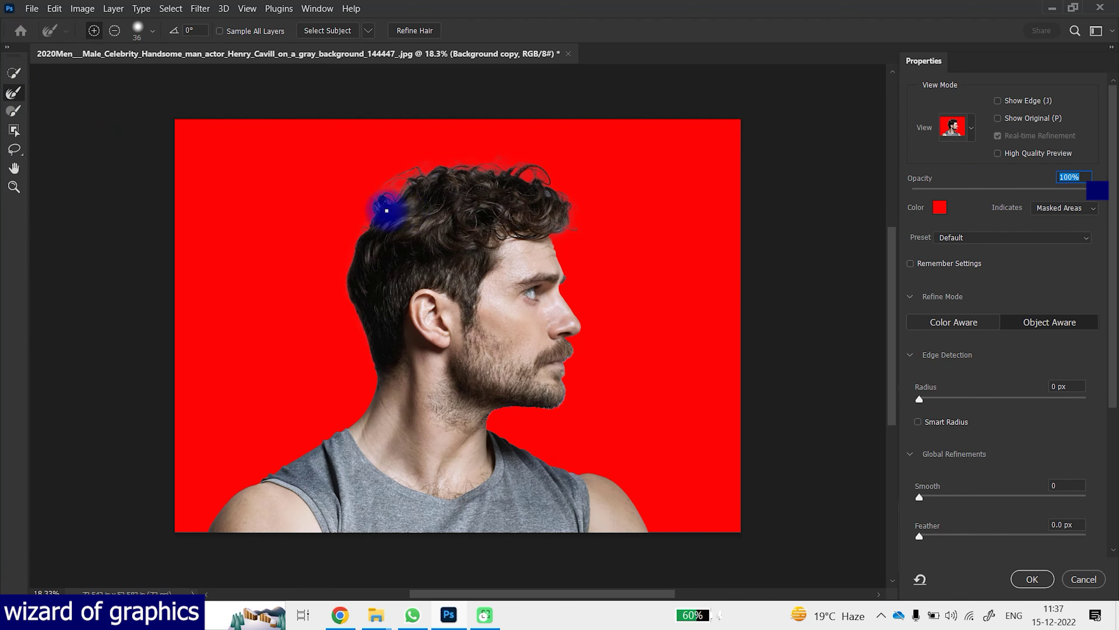
pyautogui.moveTo(385, 208)
pyautogui.mouseDown()
pyautogui.moveTo(382, 222)
pyautogui.moveTo(431, 183)
pyautogui.mouseUp()
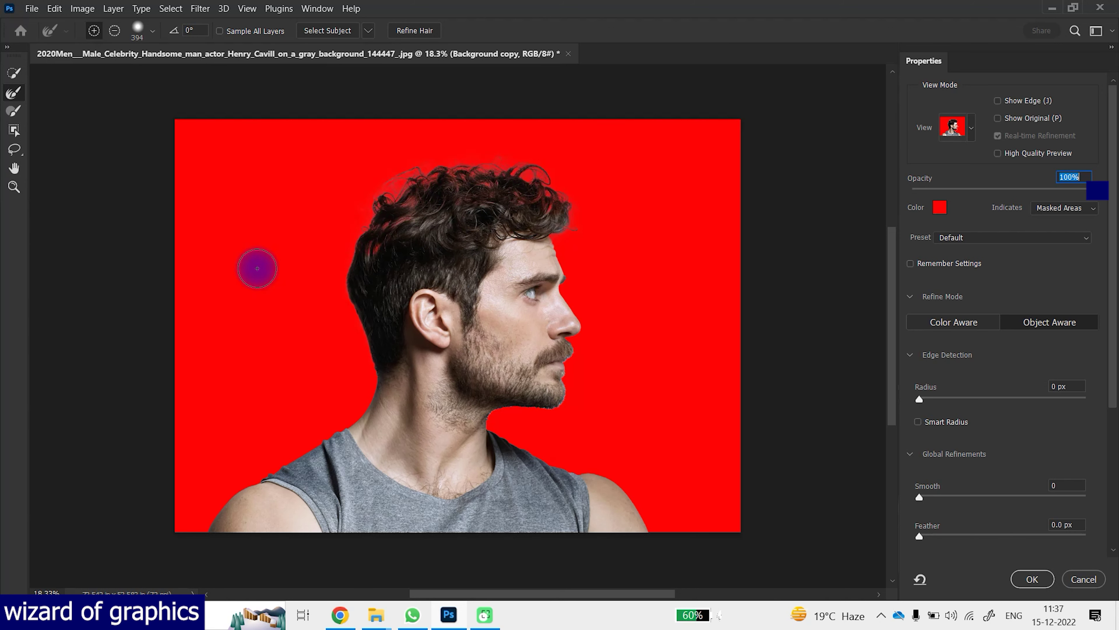
# Output the refined hair selection to a new layer, Background copy 2.
pyautogui.scroll(-4, 1022, 510)
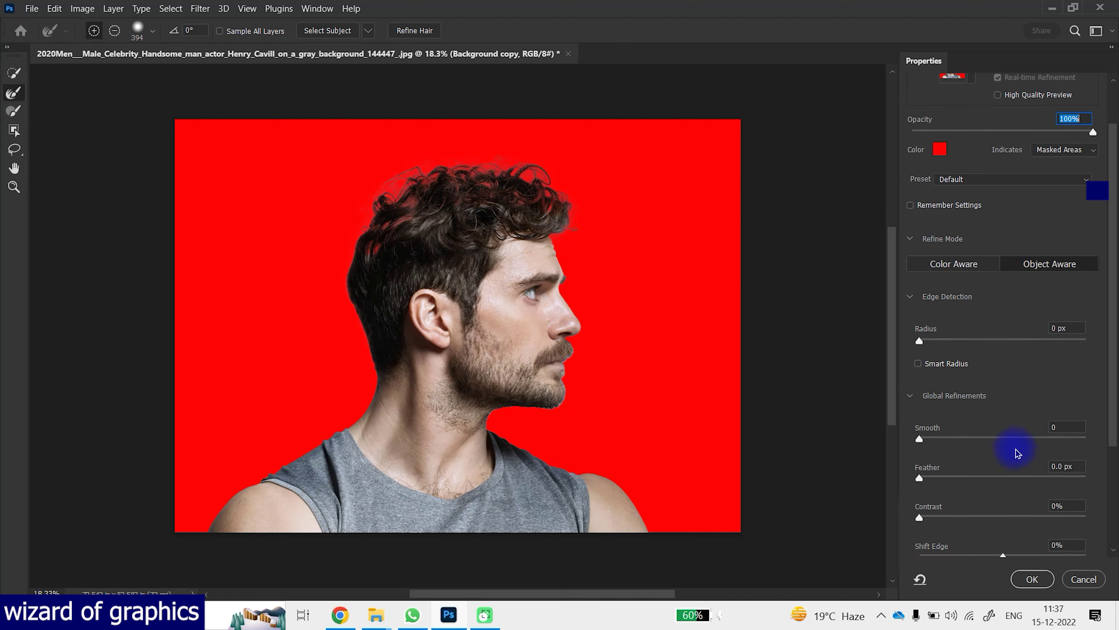
pyautogui.scroll(-2, 1012, 450)
pyautogui.scroll(-3, 972, 470)
pyautogui.scroll(-1, 981, 523)
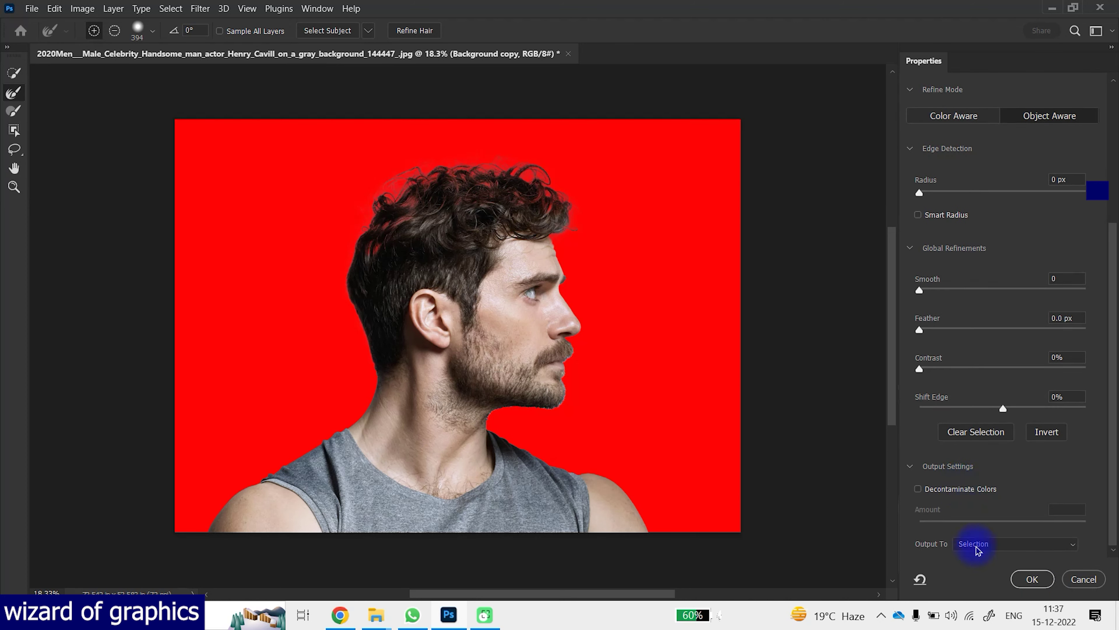
pyautogui.click(989, 553)
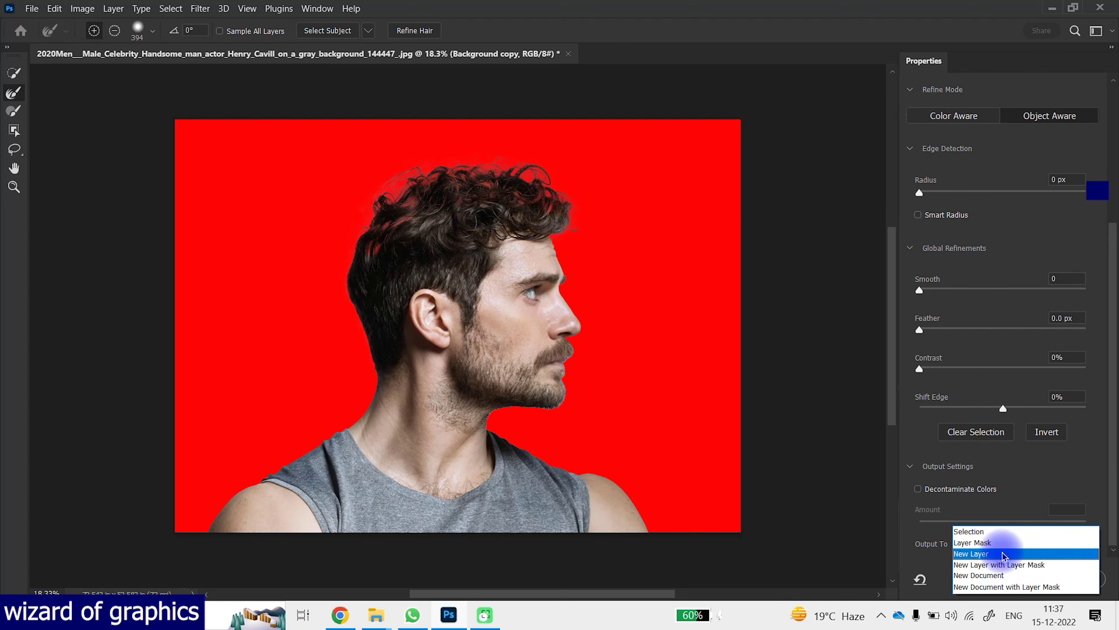
pyautogui.click(995, 555)
pyautogui.click(1023, 589)
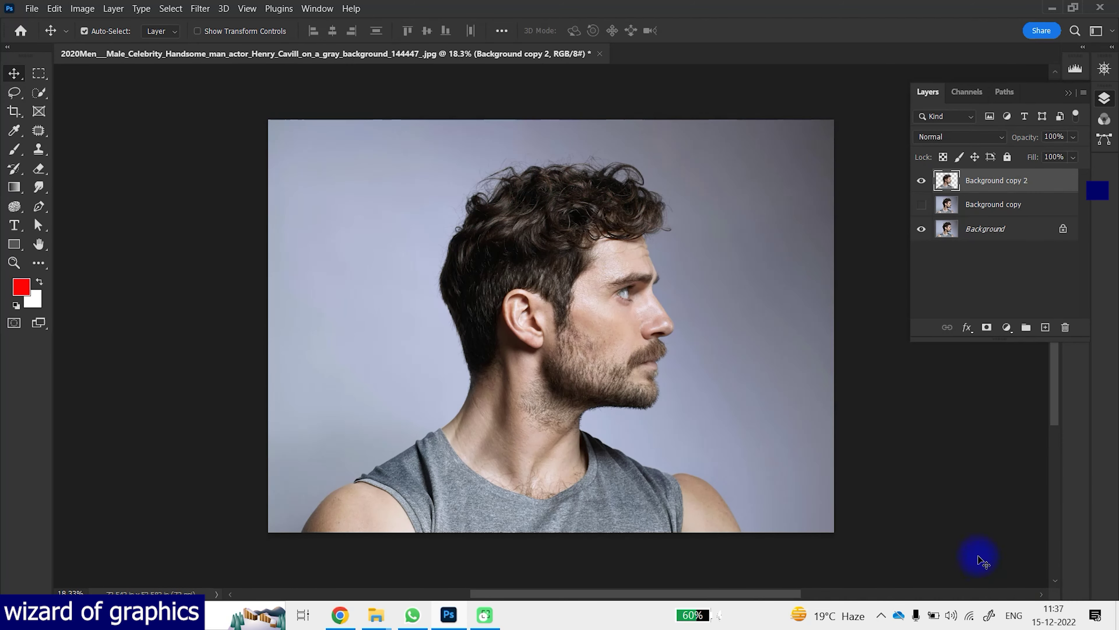
pyautogui.click(920, 234)
pyautogui.click(920, 234)
pyautogui.click(920, 229)
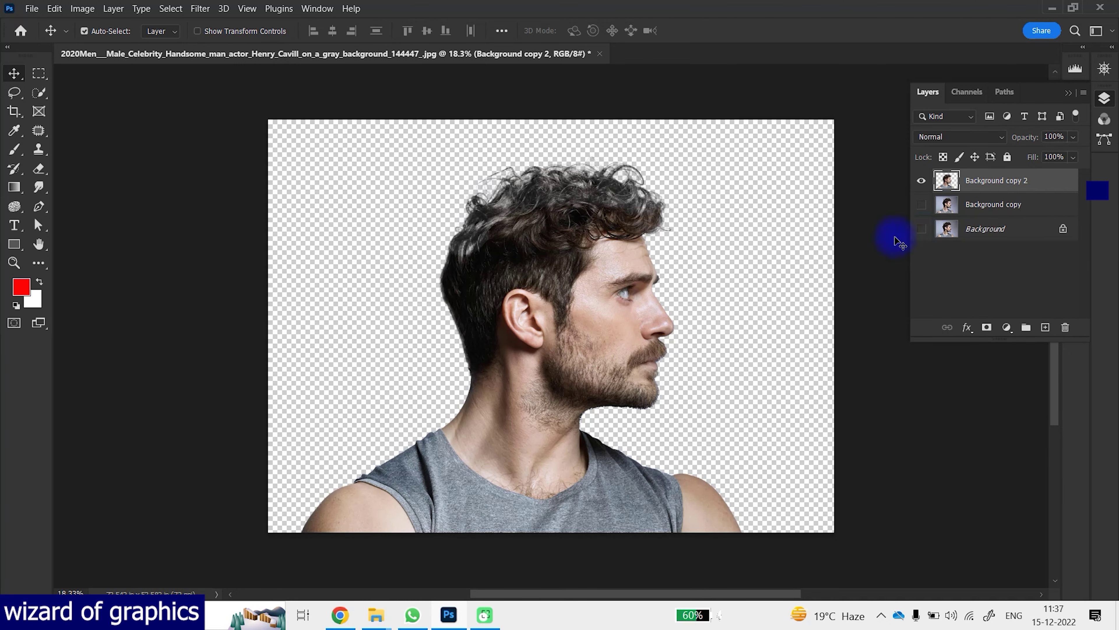
pyautogui.scroll(3, 473, 194)
pyautogui.scroll(3, 488, 209)
pyautogui.scroll(-3, 487, 209)
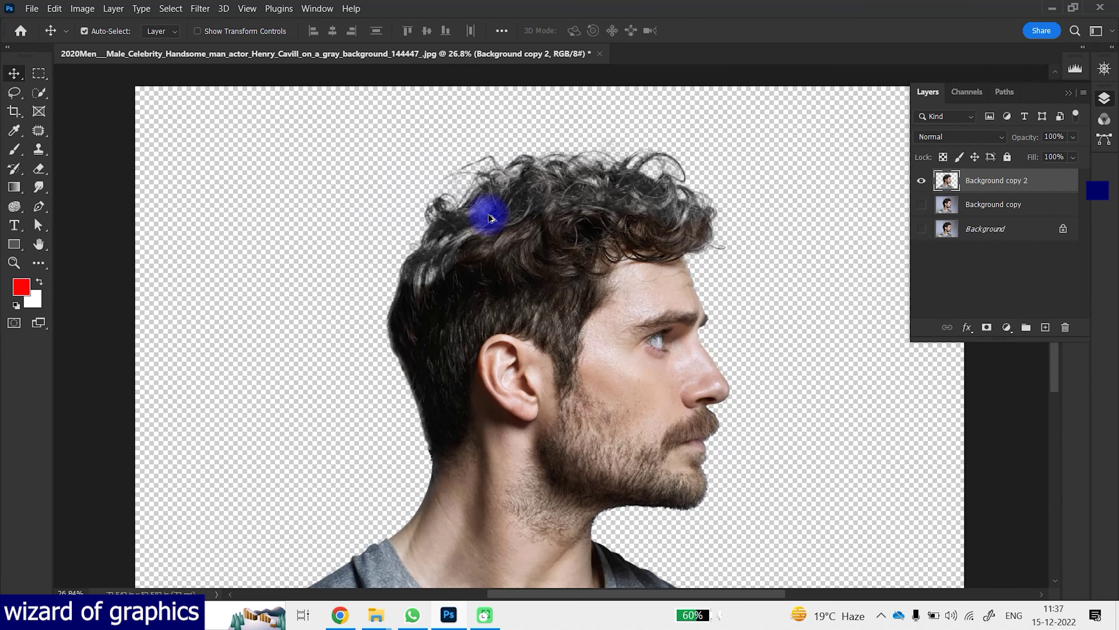
pyautogui.scroll(-2, 488, 208)
pyautogui.click(921, 229)
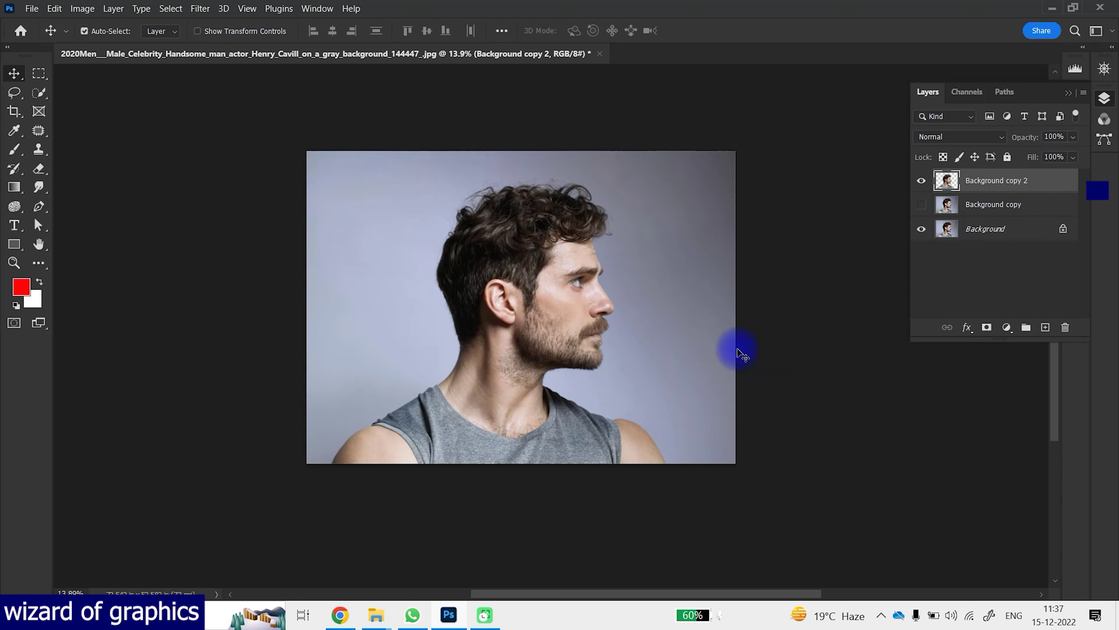
pyautogui.moveTo(376, 614)
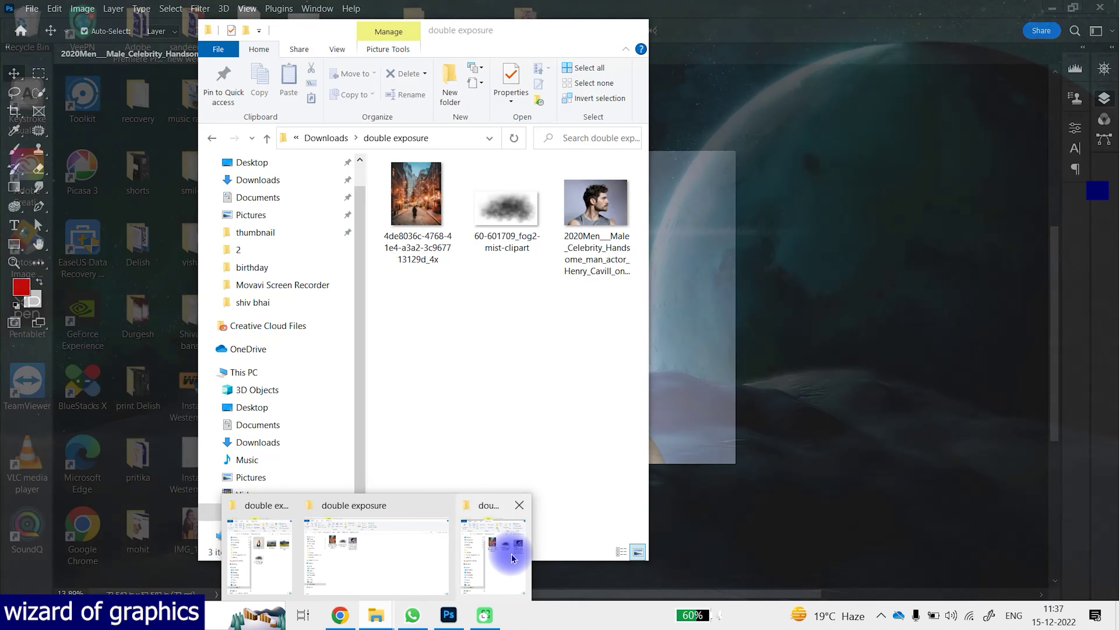
# Drag the city street photo from File Explorer into the document.
pyautogui.click(513, 558)
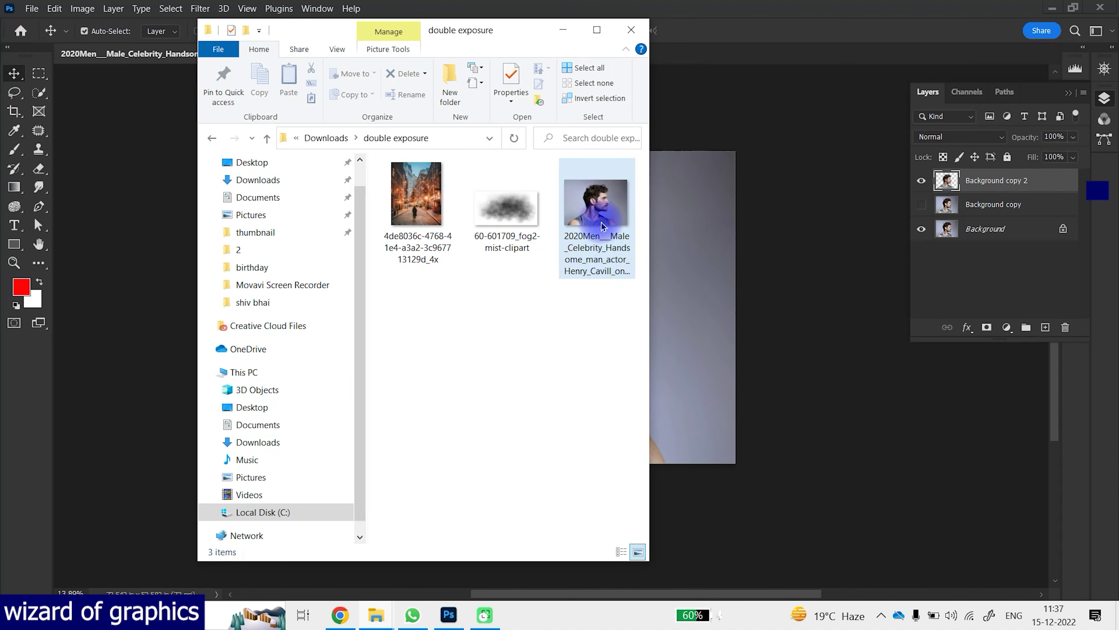
pyautogui.moveTo(416, 202); pyautogui.dragTo(755, 306)
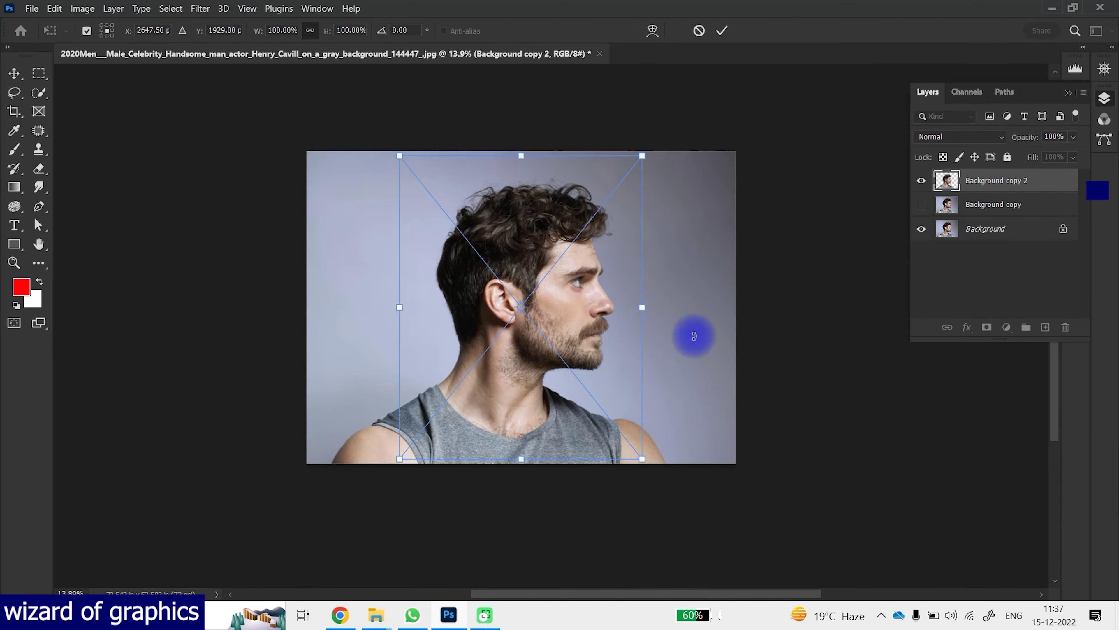
pyautogui.moveTo(575, 333); pyautogui.dragTo(570, 357)
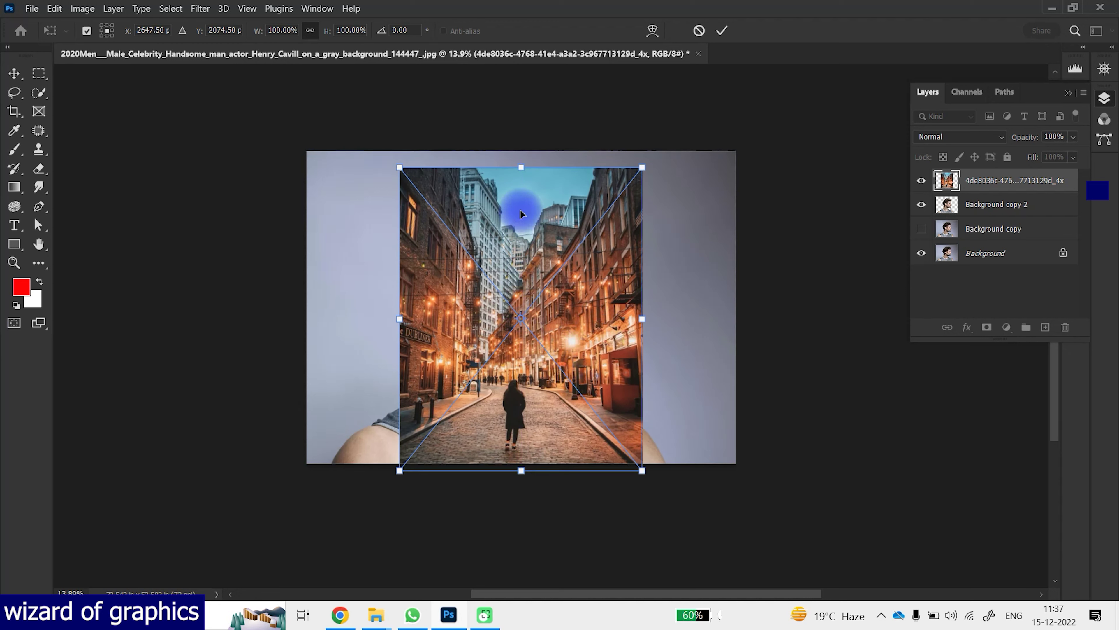
# Scale the street photo to 137.47% over the head and shoulders and shift it up.
pyautogui.moveTo(521, 168); pyautogui.dragTo(521, 150)
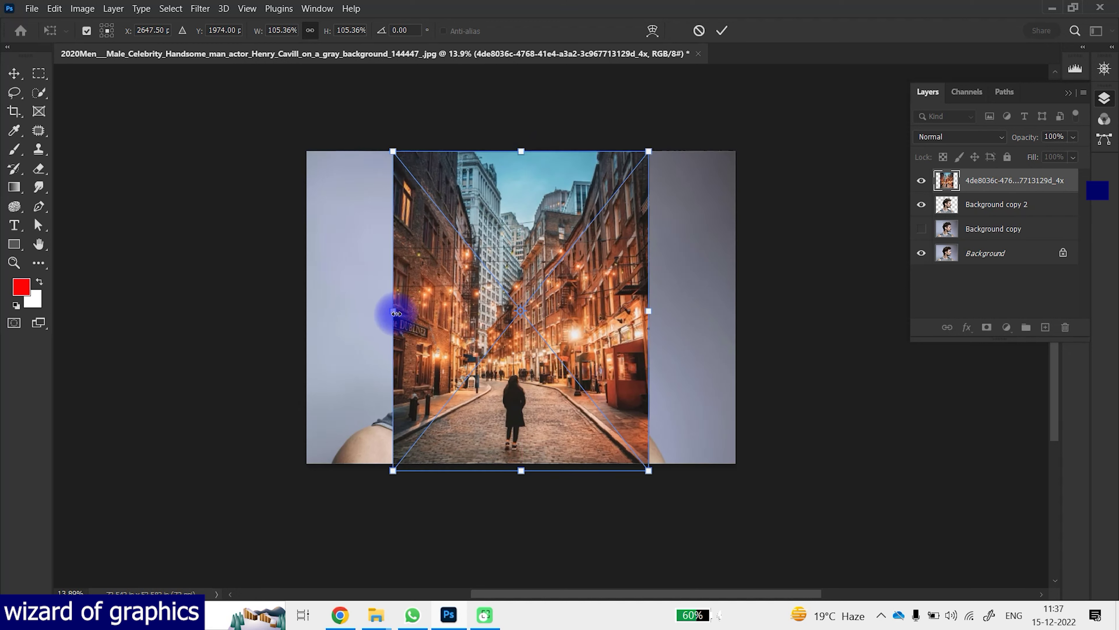
pyautogui.moveTo(395, 314); pyautogui.dragTo(337, 311)
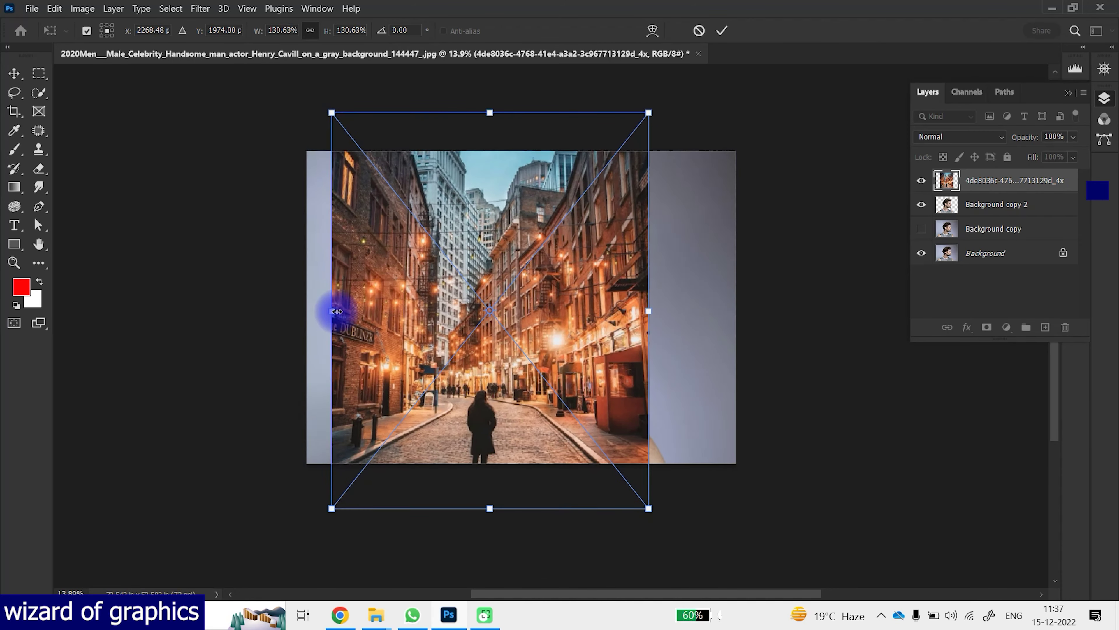
pyautogui.moveTo(648, 311); pyautogui.dragTo(665, 315)
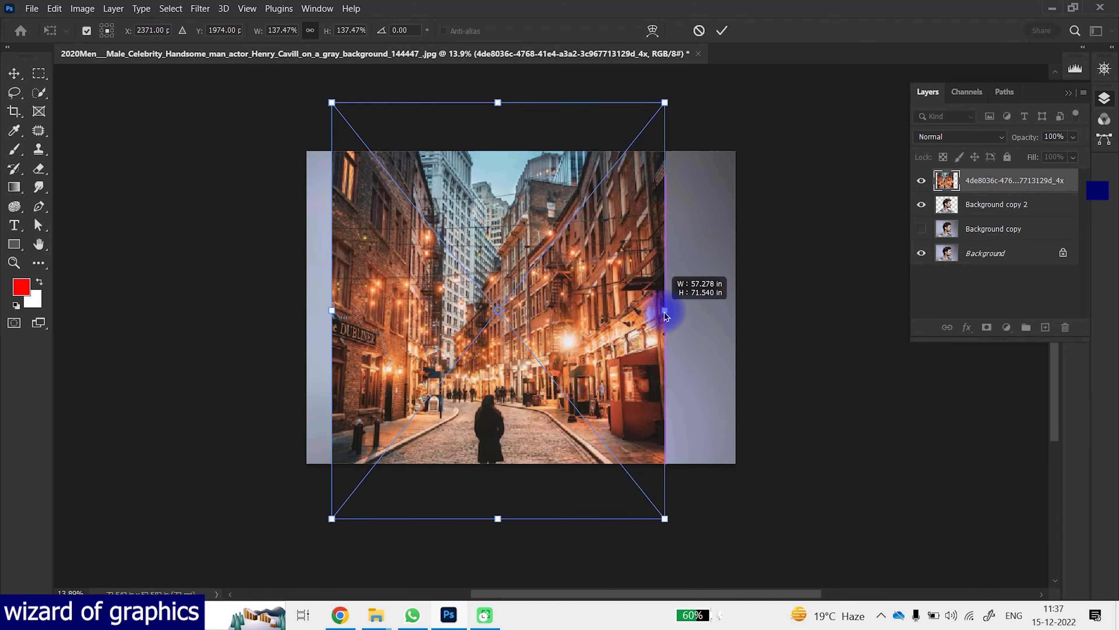
pyautogui.moveTo(571, 349); pyautogui.dragTo(578, 314)
# Commit the transform, clip the street photo to the man's cutout, and add a white layer mask.
pyautogui.press('Return')
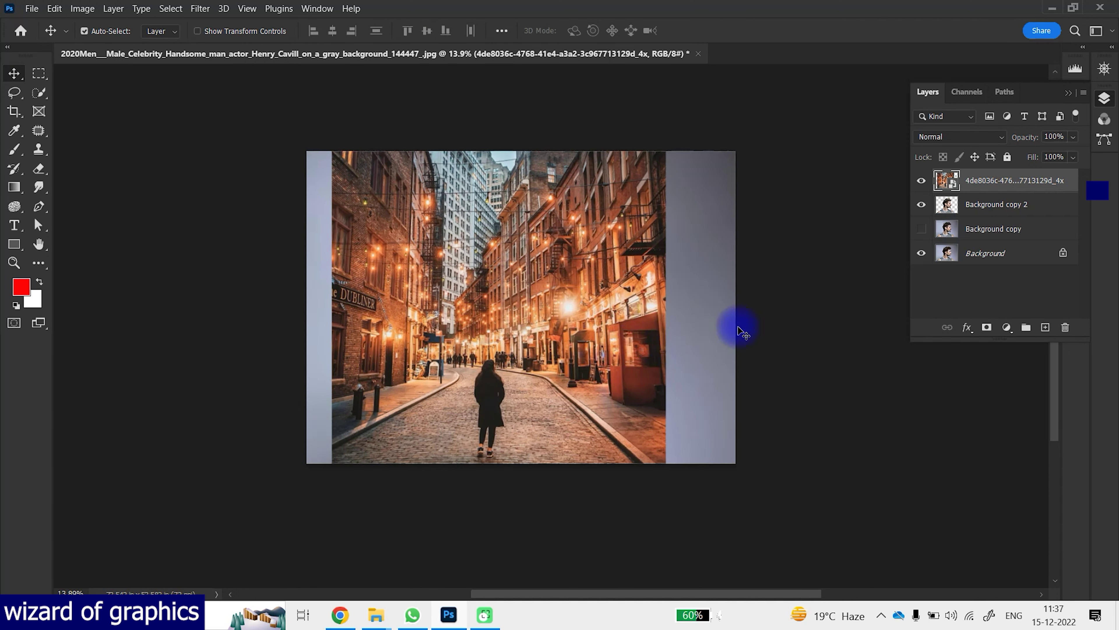
pyautogui.keyDown('alt'); pyautogui.click(1001, 191); pyautogui.keyUp('alt')
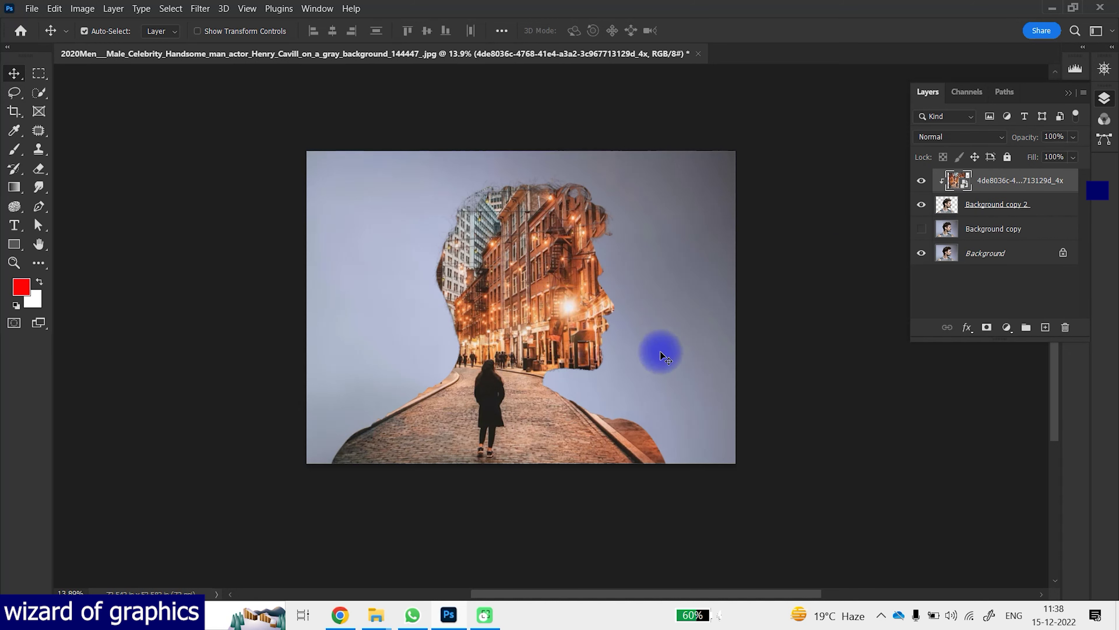
pyautogui.click(987, 331)
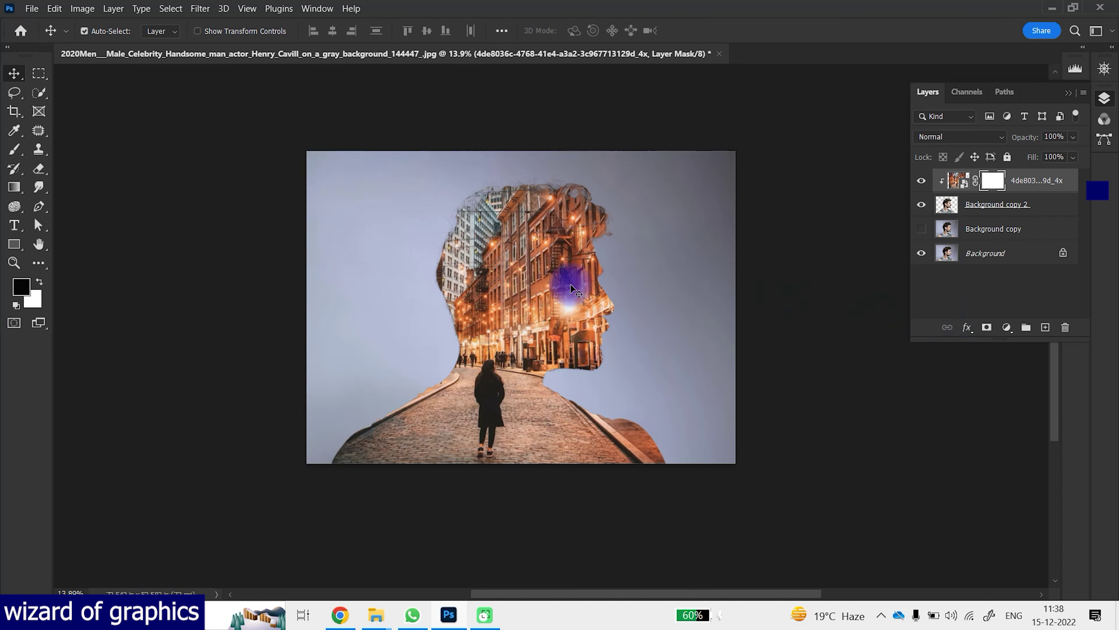
# Paint on the street layer's mask to reveal the man's face, beard and hair curls at 96% flow.
pyautogui.click(17, 155)
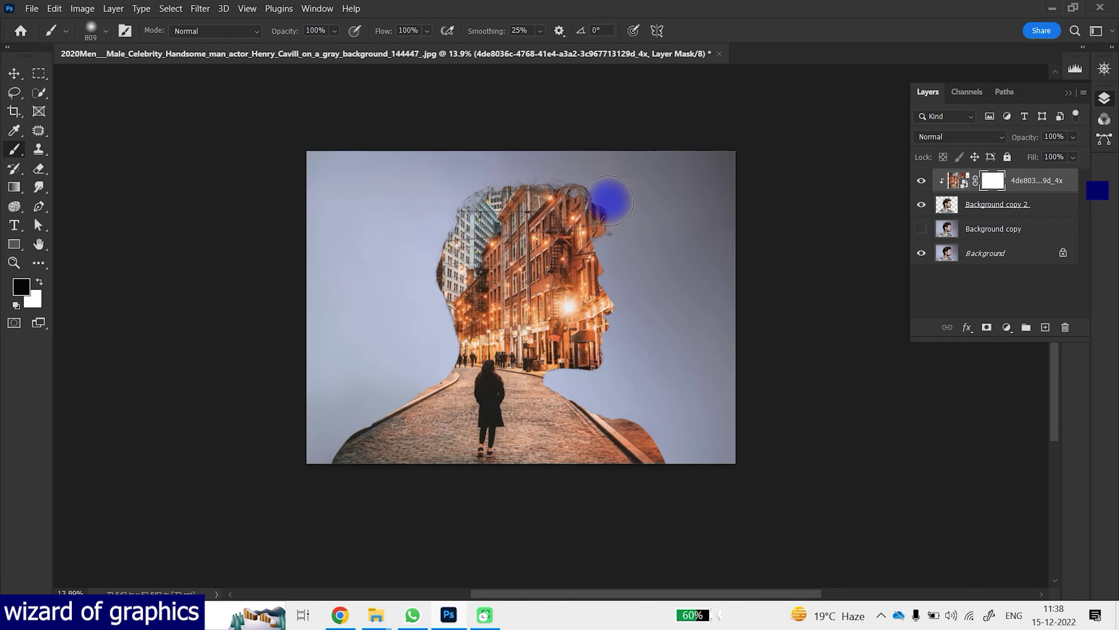
pyautogui.moveTo(609, 201)
pyautogui.mouseDown()
pyautogui.moveTo(613, 319)
pyautogui.moveTo(567, 358)
pyautogui.moveTo(590, 468)
pyautogui.mouseUp()
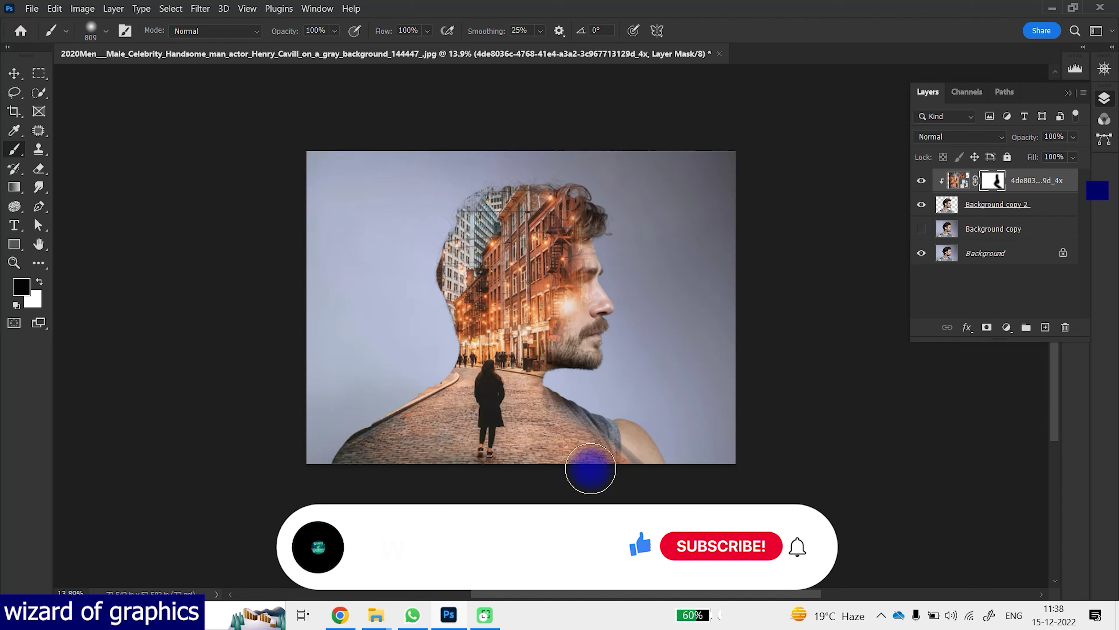
pyautogui.hotkey('ctrl', 'z')
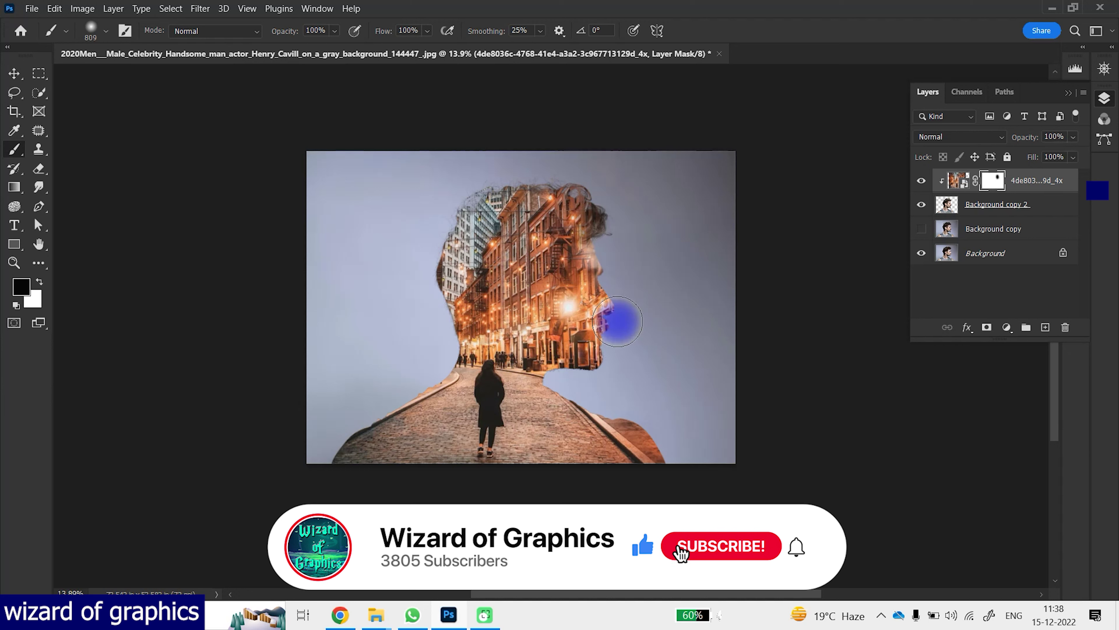
pyautogui.moveTo(617, 322); pyautogui.dragTo(639, 305)
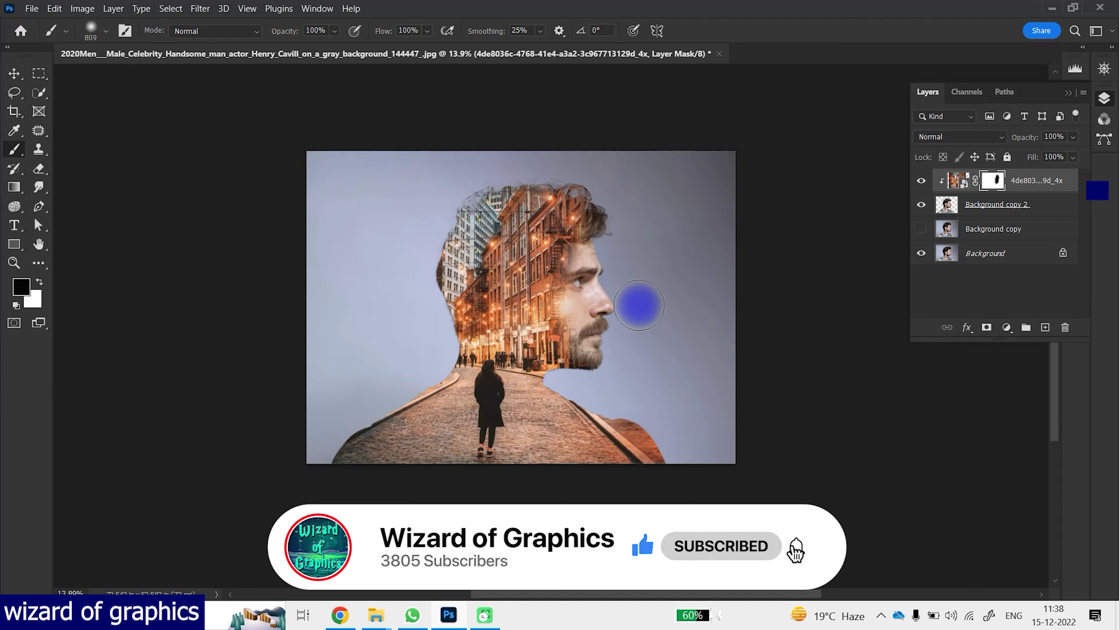
pyautogui.moveTo(382, 32); pyautogui.dragTo(317, 46)
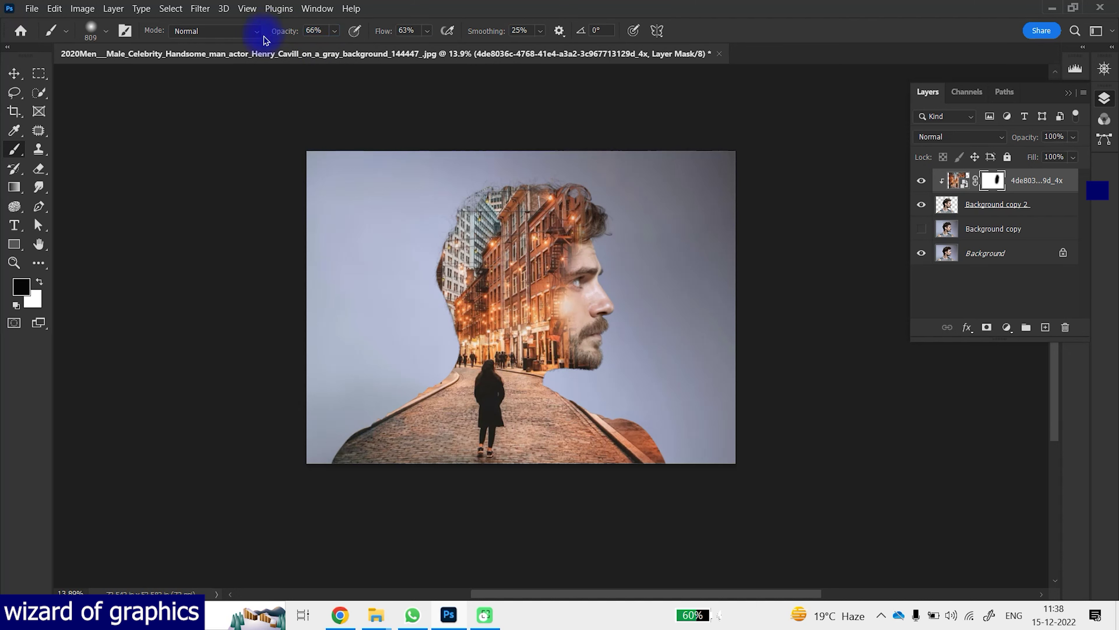
pyautogui.moveTo(602, 180)
pyautogui.mouseDown()
pyautogui.moveTo(469, 172)
pyautogui.moveTo(305, 483)
pyautogui.moveTo(430, 388)
pyautogui.moveTo(591, 420)
pyautogui.mouseUp()
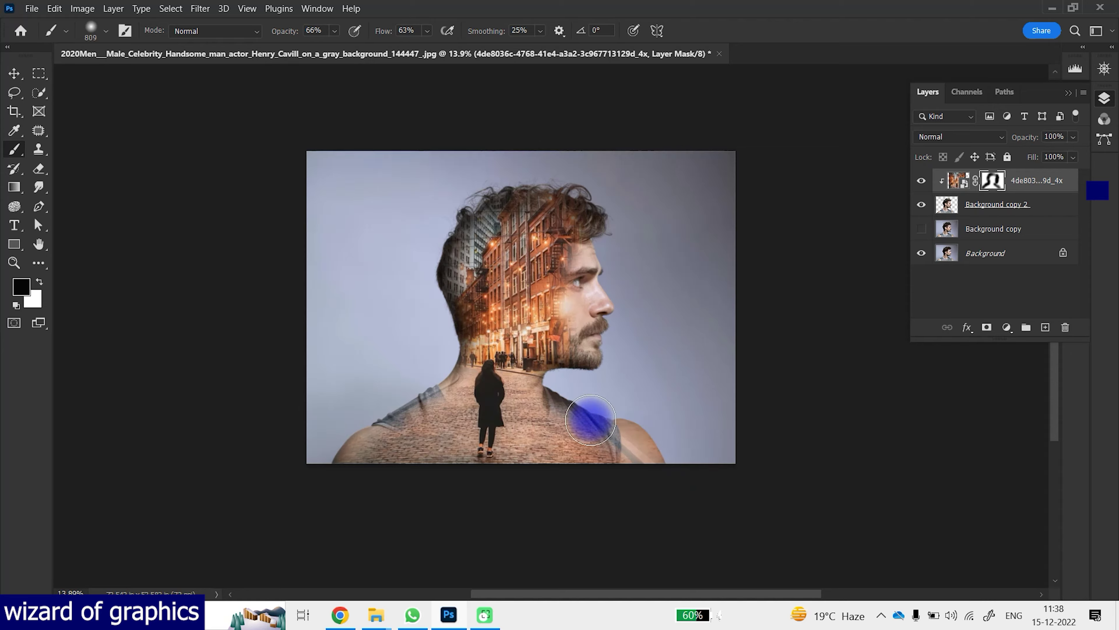
# Hide the city over the back of the man's head with a larger, lower-flow black brush.
pyautogui.moveTo(383, 31); pyautogui.dragTo(358, 35)
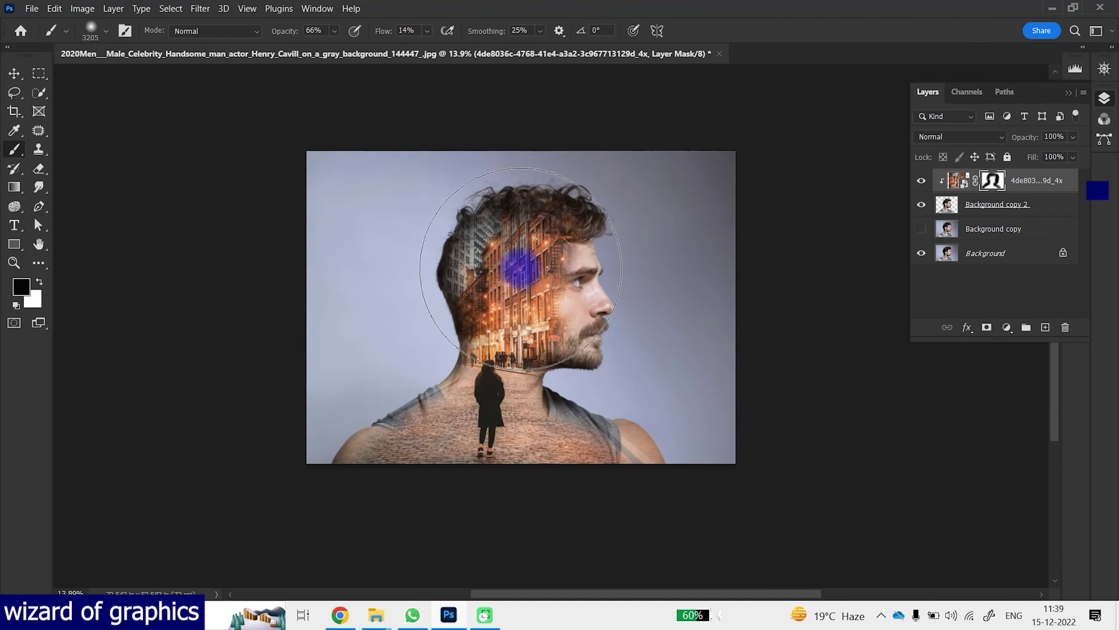
pyautogui.press('x')
pyautogui.press('[')
pyautogui.press('[')
pyautogui.press('[')
pyautogui.scroll(3, 439, 381)
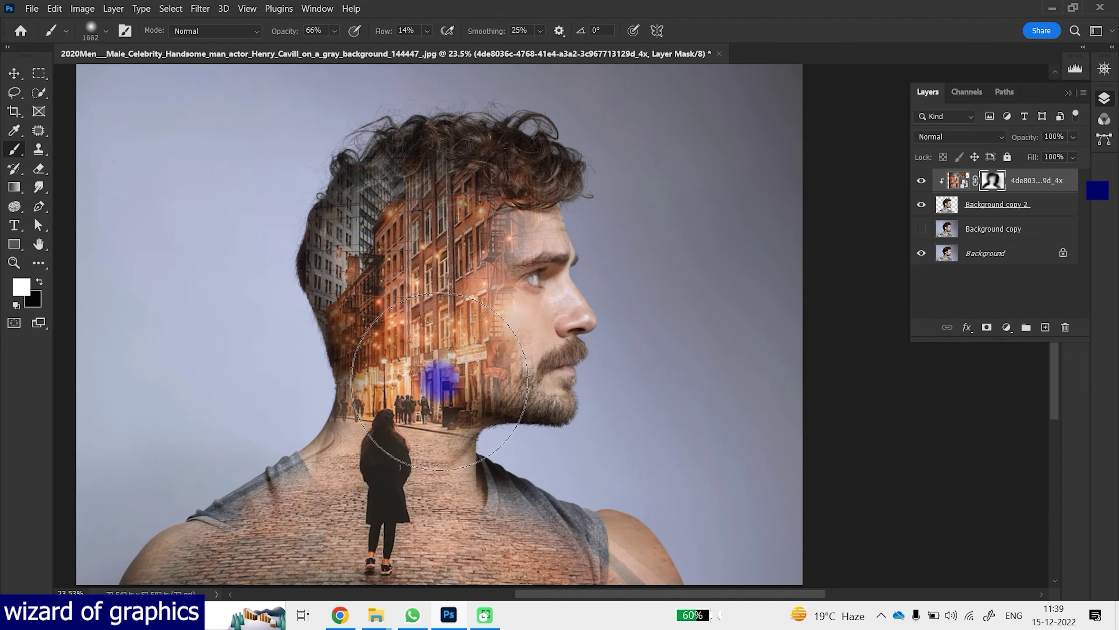
pyautogui.press('x')
pyautogui.moveTo(325, 130); pyautogui.dragTo(473, 191)
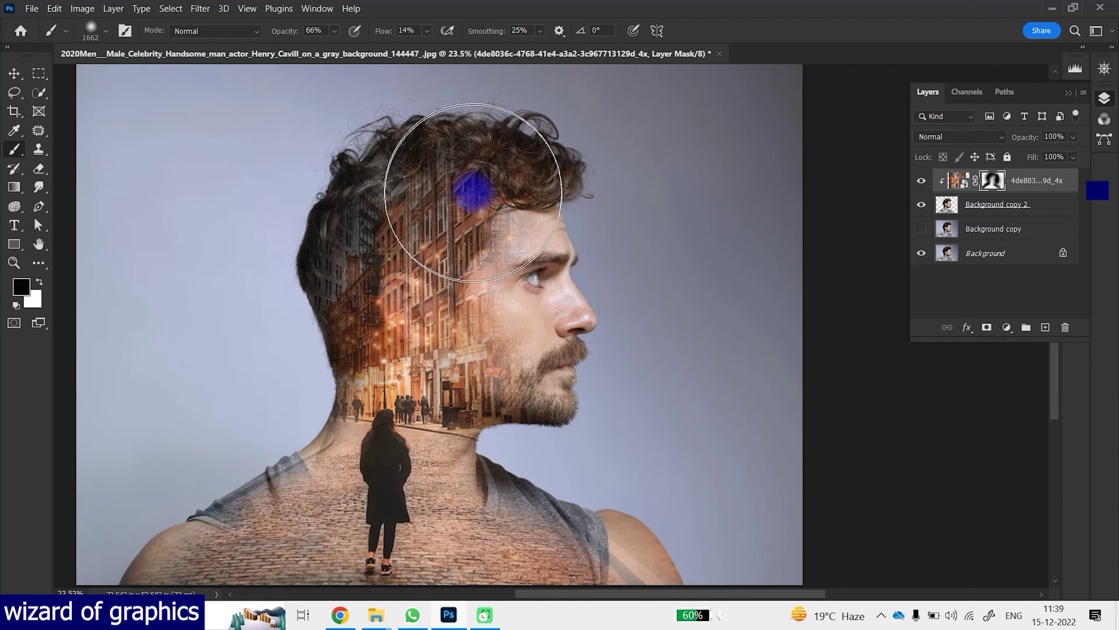
pyautogui.scroll(-5, 262, 424)
pyautogui.scroll(-1, 474, 320)
pyautogui.scroll(5, 474, 319)
# Switch to a smaller white hard round brush at 100% opacity and 22% flow.
pyautogui.press('x')
pyautogui.press('[')
pyautogui.press('[')
pyautogui.press('[')
pyautogui.rightClick(575, 550)
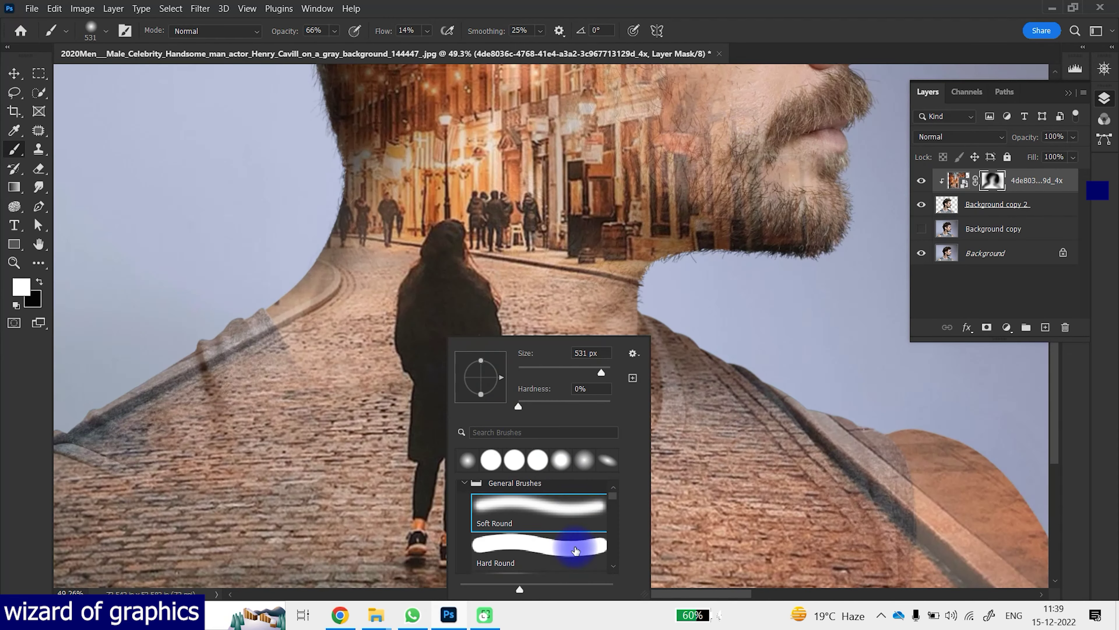
pyautogui.doubleClick(576, 551)
pyautogui.press('0')
pyautogui.hotkey('shift', '0')
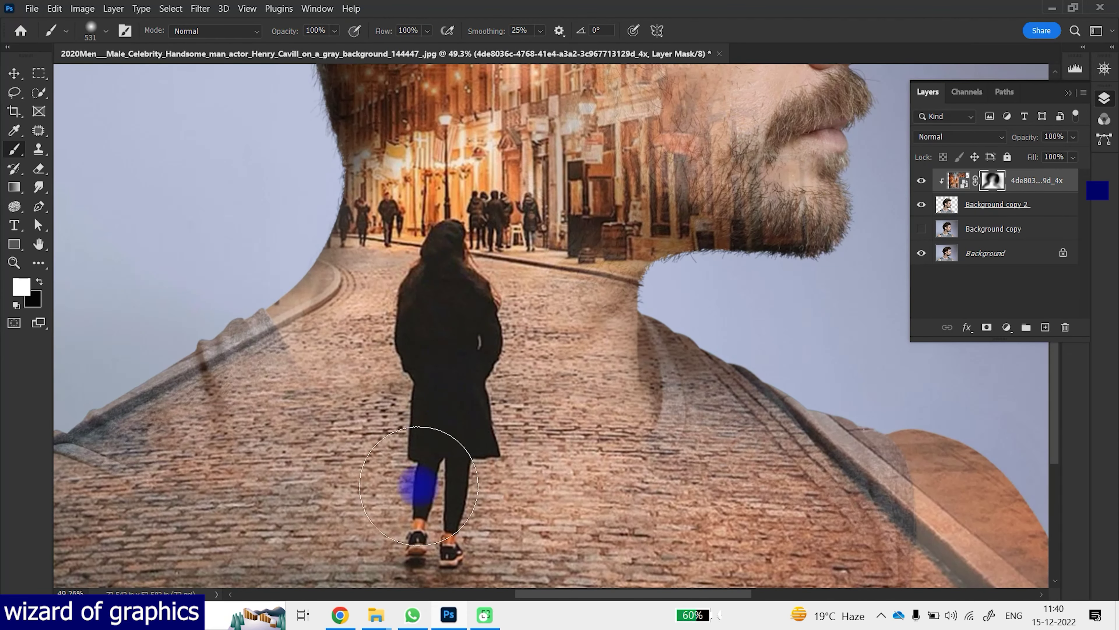
pyautogui.scroll(-3, 419, 485)
pyautogui.scroll(-2, 387, 425)
pyautogui.hotkey('shift', '2')
pyautogui.hotkey('shift', '2')
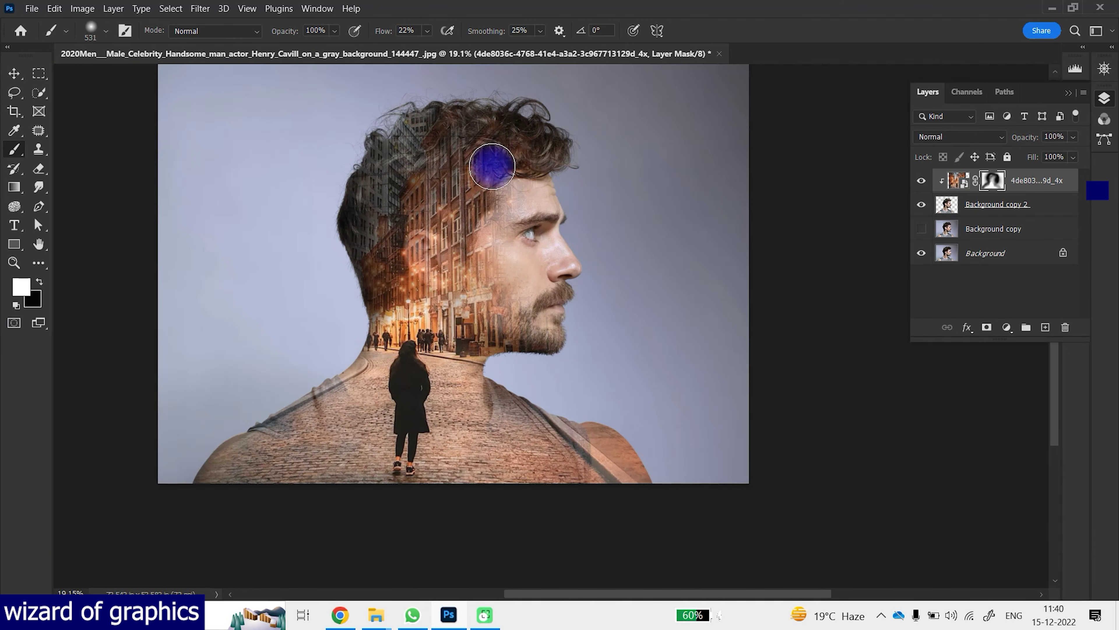
# Blend buildings back over the hair and soften the mask near the left shoulder at 12% flow.
pyautogui.moveTo(492, 167); pyautogui.dragTo(524, 149)
pyautogui.moveTo(383, 31); pyautogui.dragTo(380, 34)
pyautogui.scroll(2, 437, 193)
pyautogui.press('x')
pyautogui.press(']')
pyautogui.press(']')
pyautogui.press(']')
pyautogui.click(316, 461)
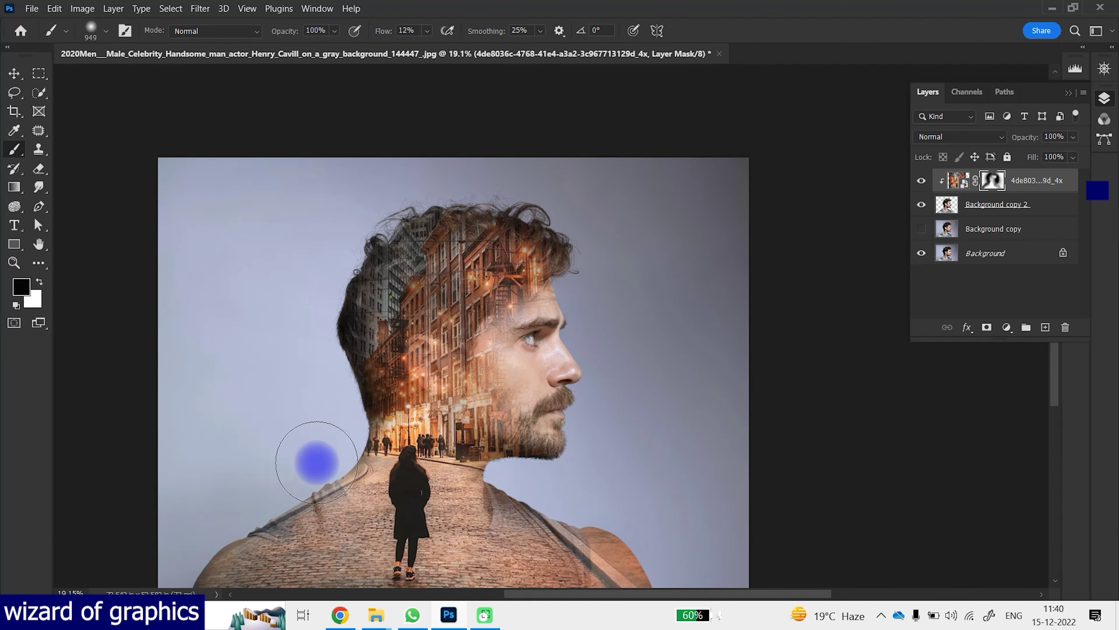
pyautogui.scroll(-2, 520, 282)
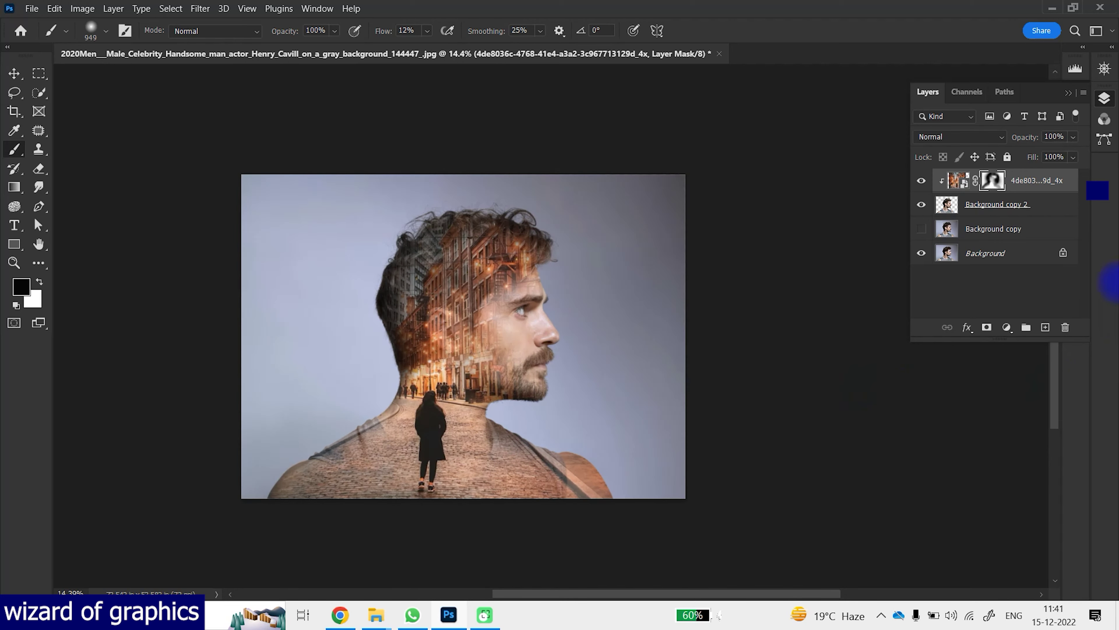
# Add a Warming Filter (85) Photo Filter at about 69% density, unclipped to affect the whole image.
pyautogui.click(1009, 327)
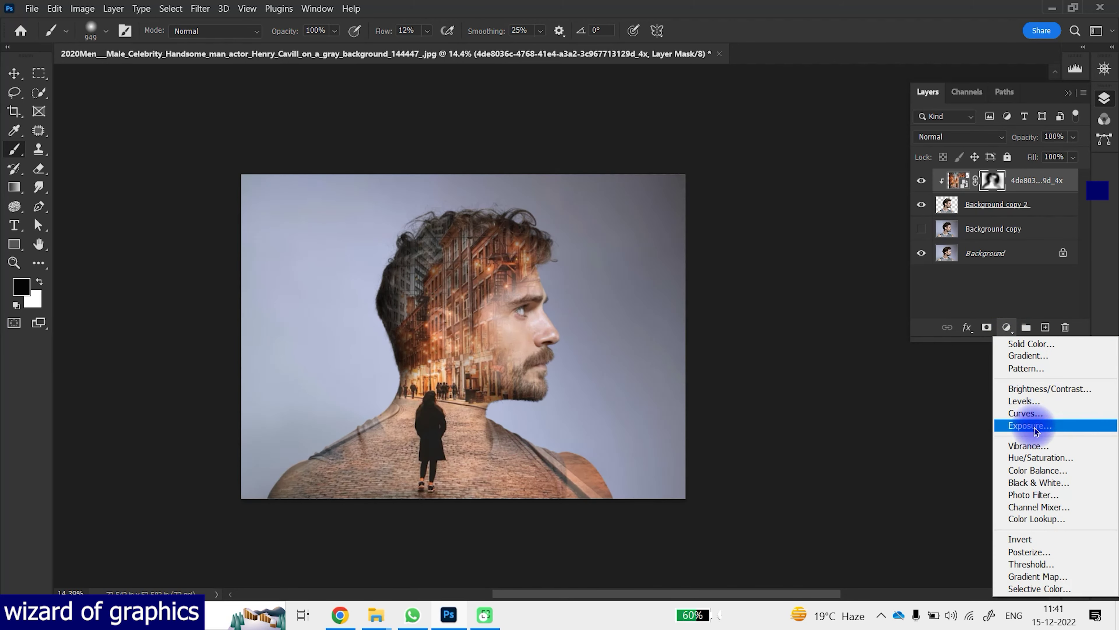
pyautogui.click(1033, 495)
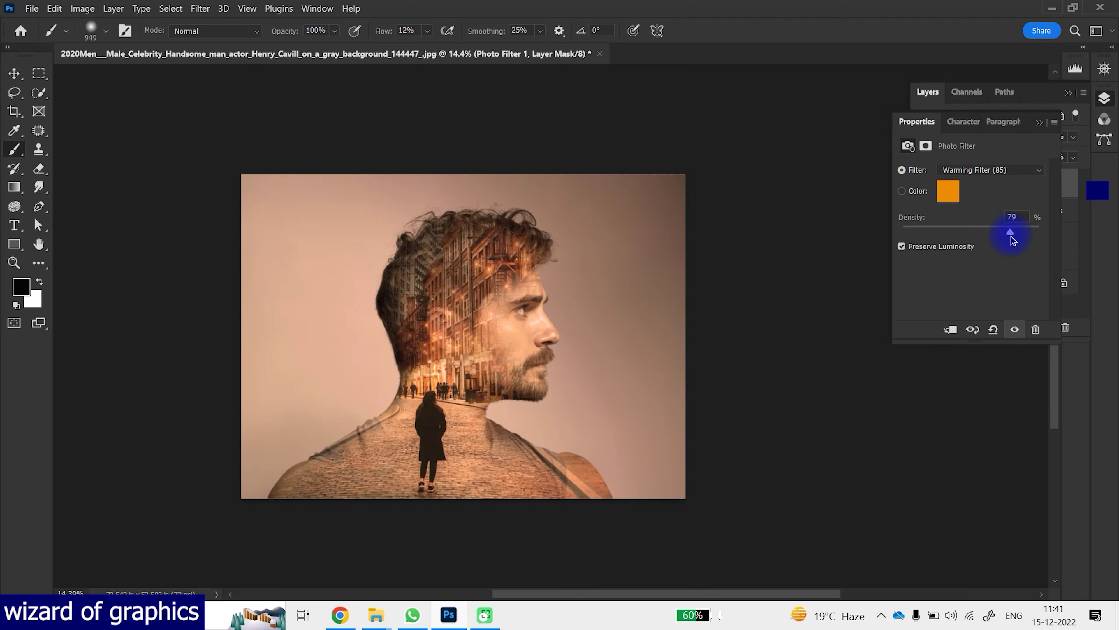
pyautogui.moveTo(1011, 236); pyautogui.dragTo(995, 238)
pyautogui.click(1040, 124)
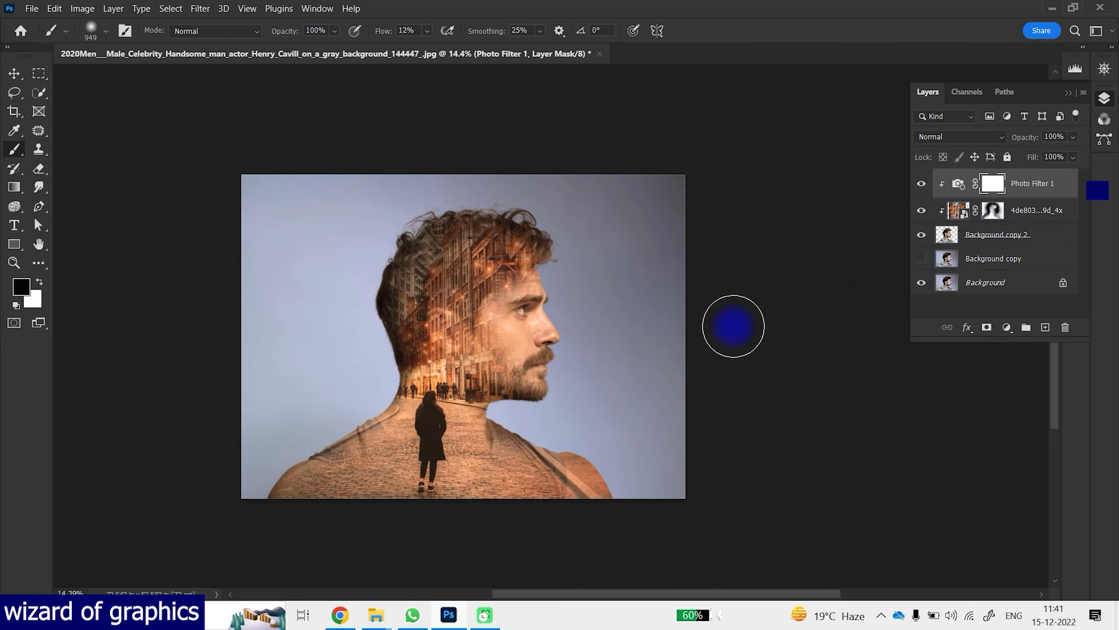
pyautogui.scroll(1, 607, 343)
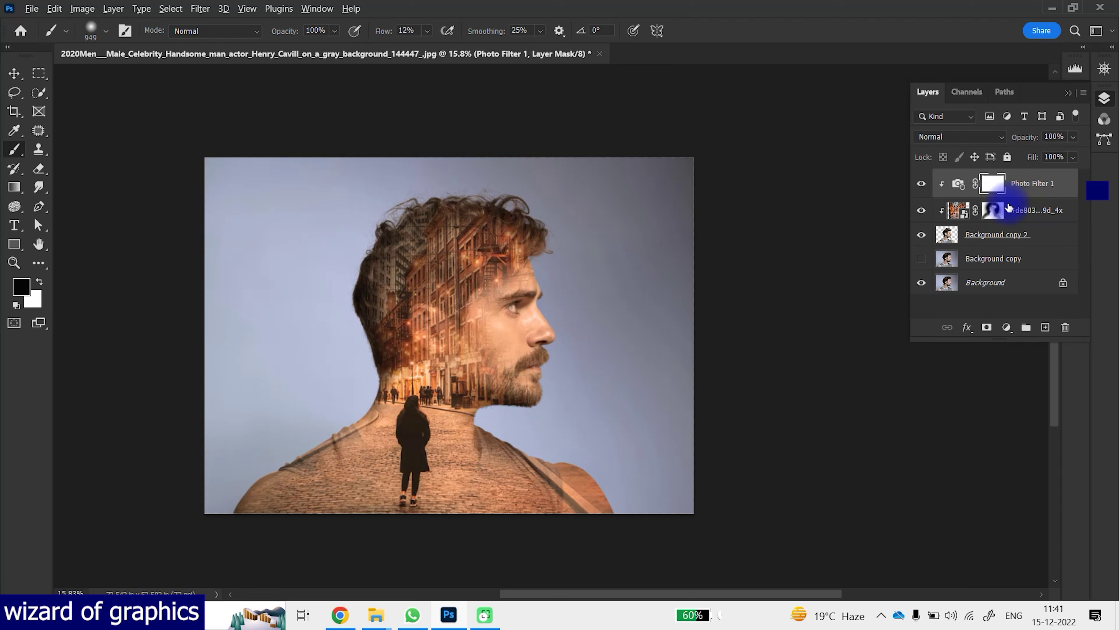
pyautogui.keyDown('alt'); pyautogui.click(1042, 197); pyautogui.keyUp('alt')
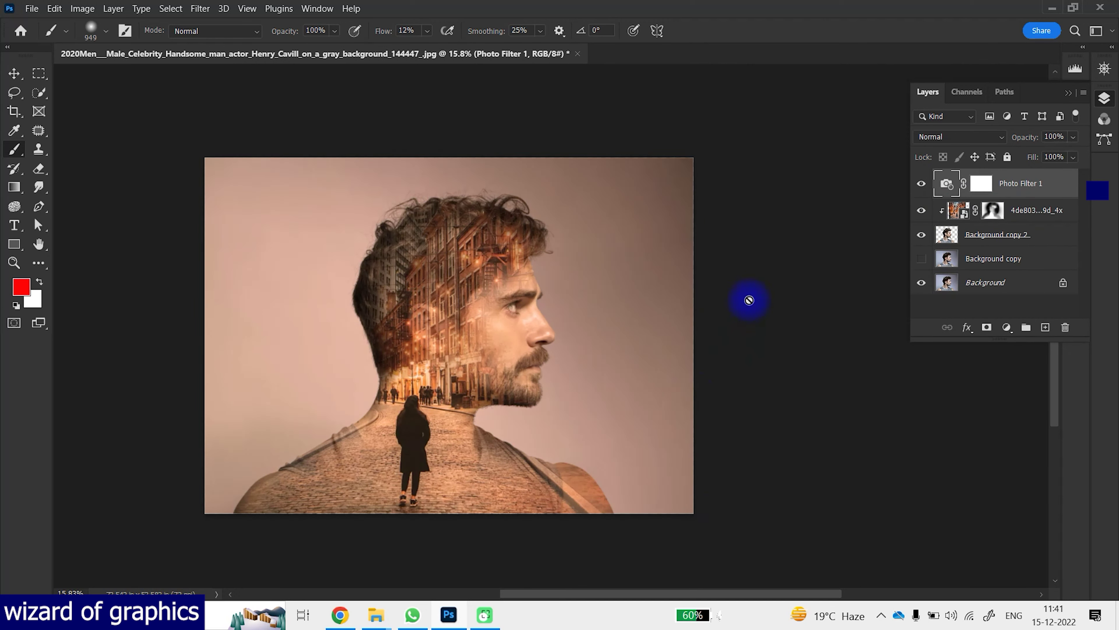
# Stamp all visible layers into a new merged Layer 1 and open the Camera Raw Filter on it.
pyautogui.hotkey('ctrl', 'shift', 'alt', 'e')
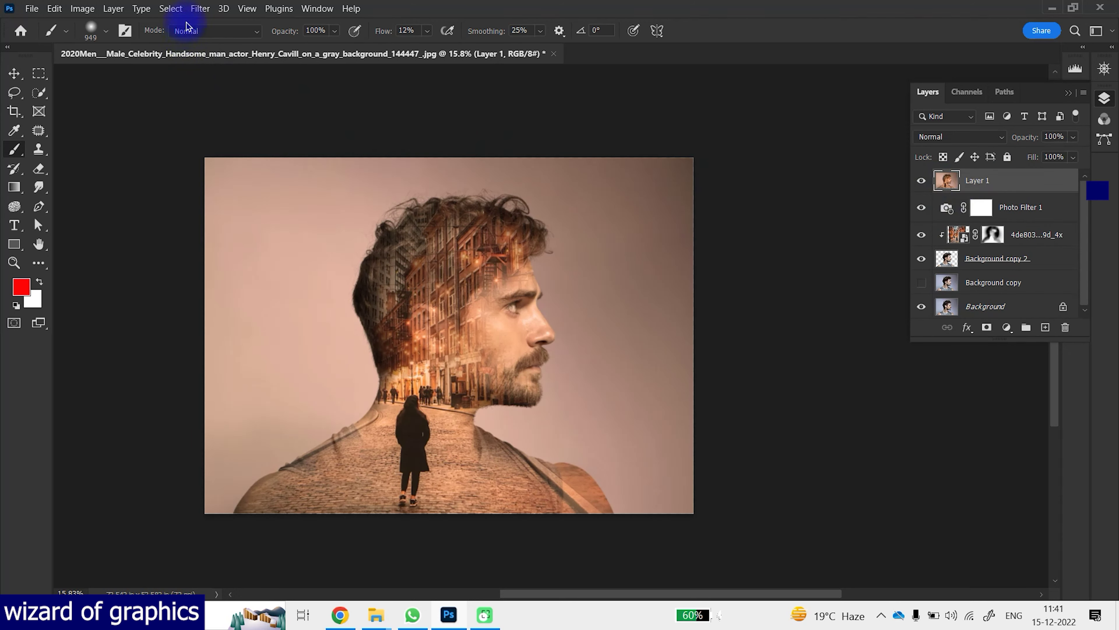
pyautogui.click(203, 16)
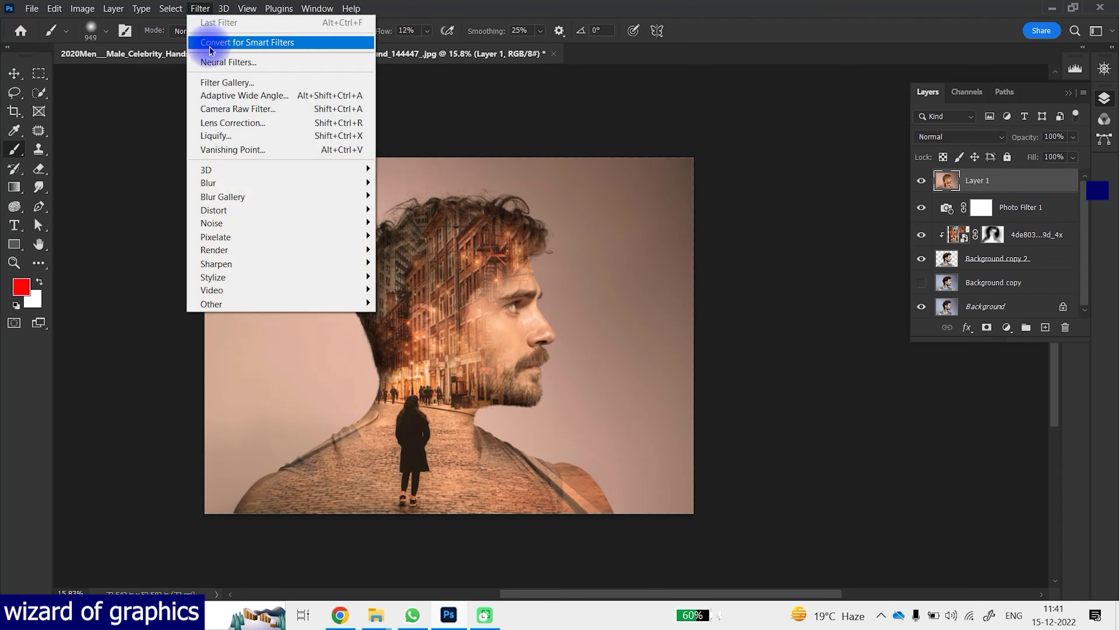
pyautogui.click(278, 110)
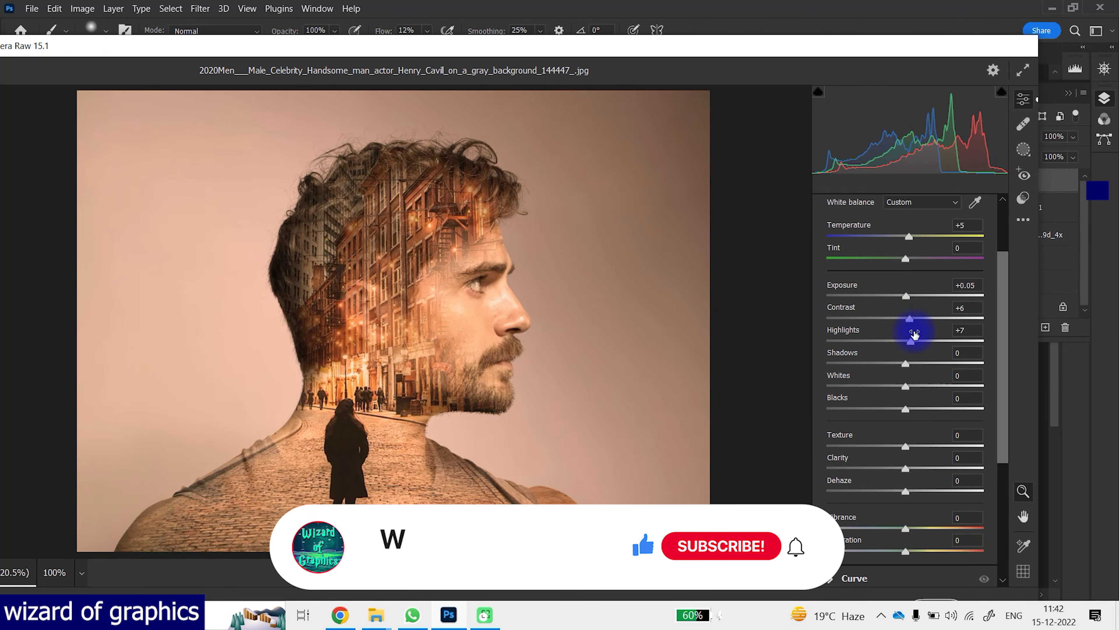
# Adjust the Basic sliders and the Color Grading wheels in Camera Raw.
pyautogui.moveTo(917, 386); pyautogui.dragTo(922, 386)
pyautogui.scroll(-5, 925, 392)
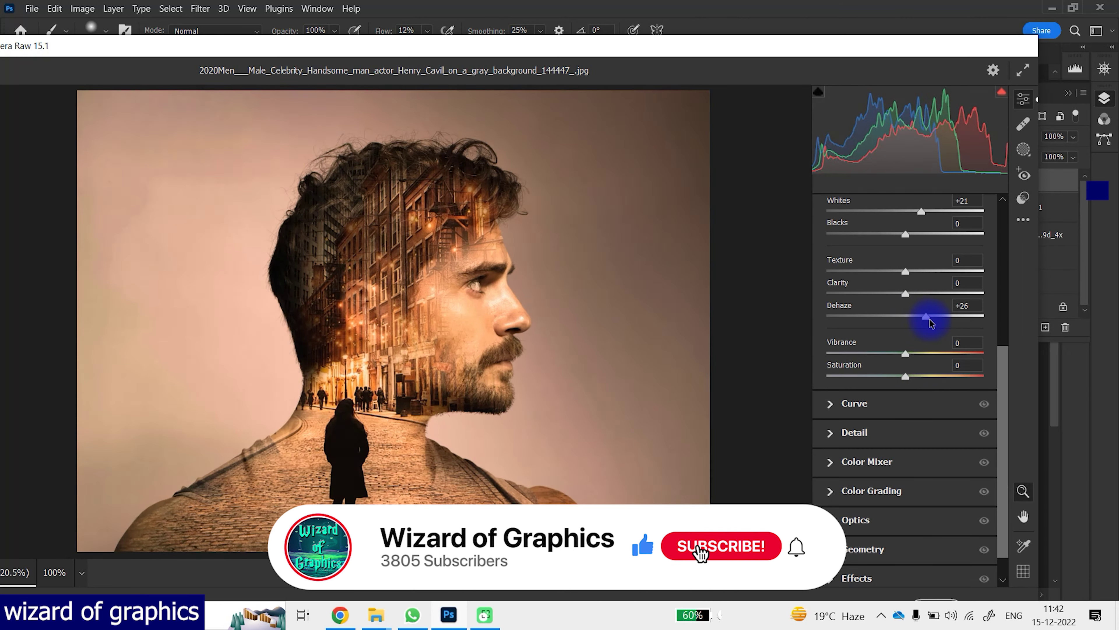
pyautogui.moveTo(905, 316); pyautogui.dragTo(917, 353)
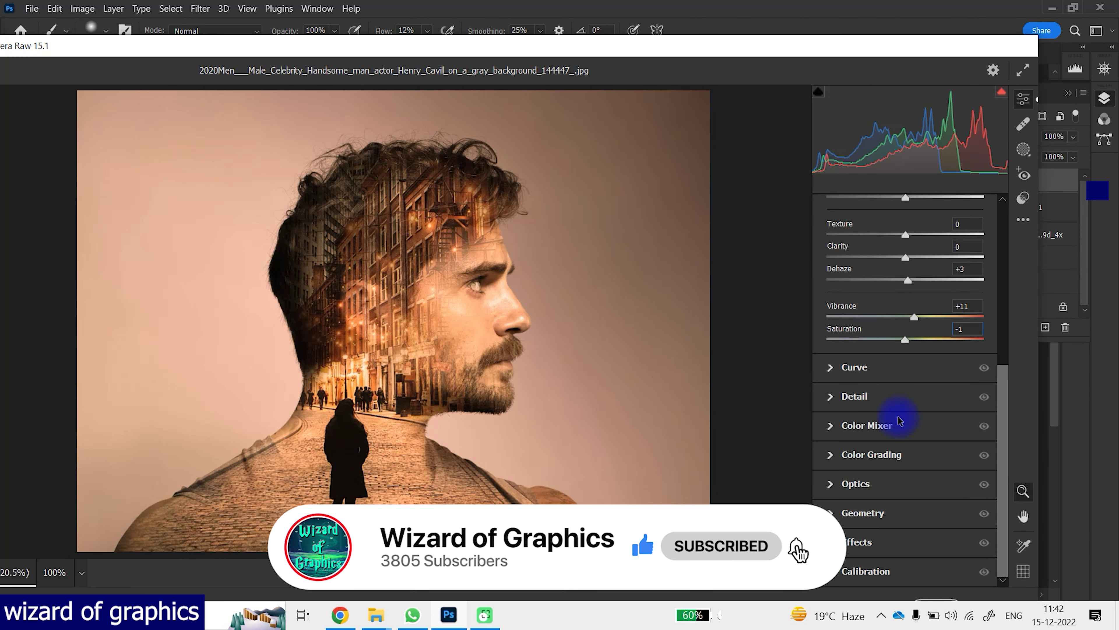
pyautogui.click(830, 263)
pyautogui.click(870, 382)
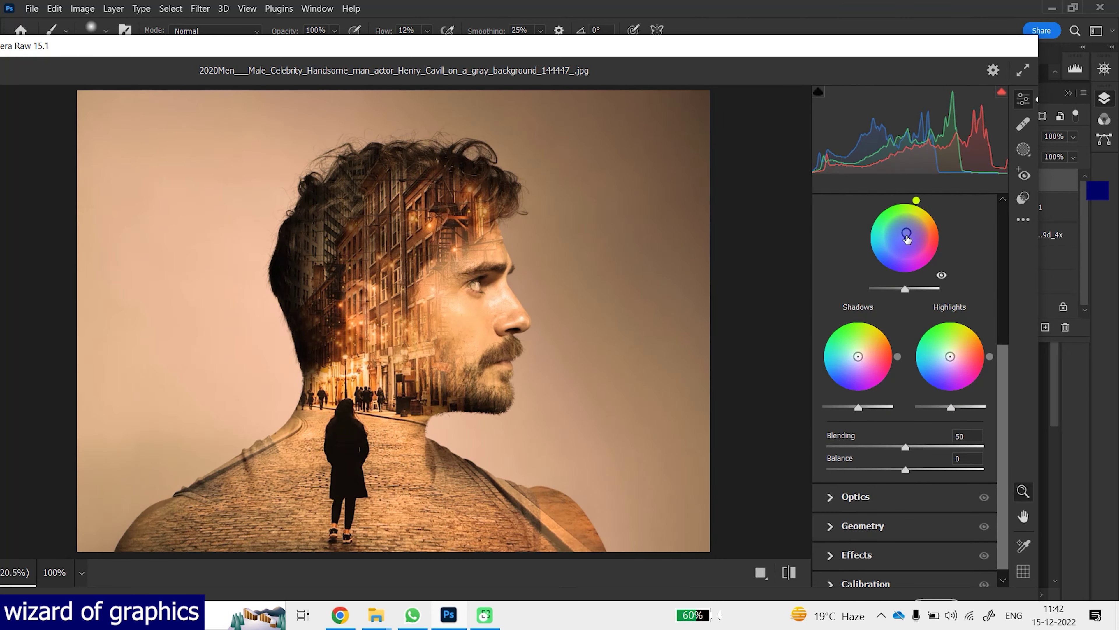
pyautogui.scroll(-1, 832, 482)
pyautogui.moveTo(906, 434); pyautogui.dragTo(932, 434)
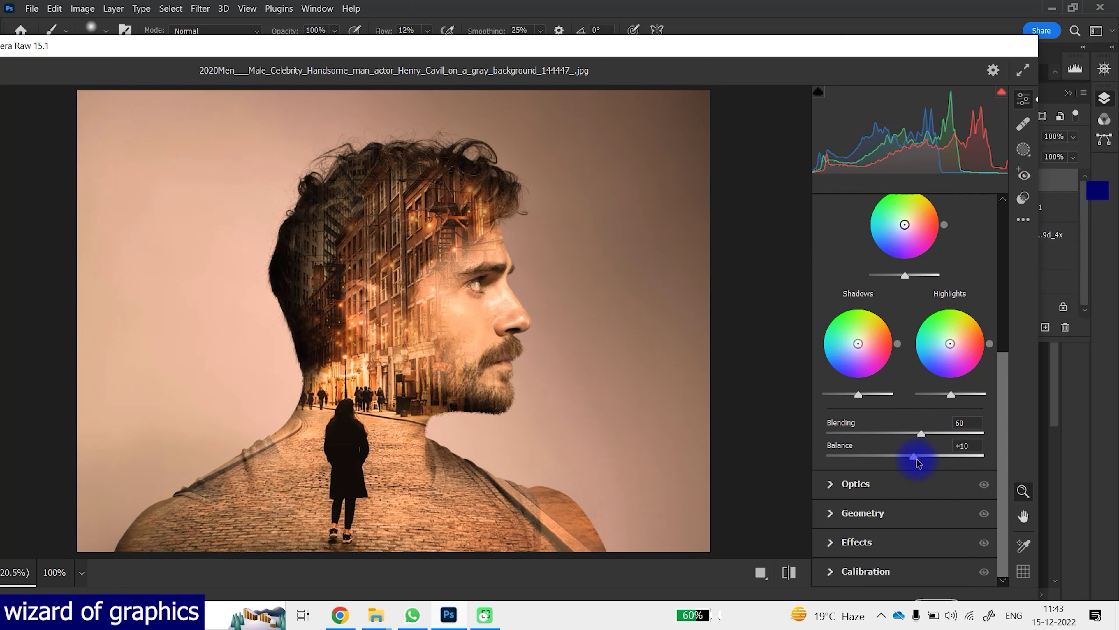
# Reset the Calibration Red Primary hue and saturation to 0.
pyautogui.click(831, 571)
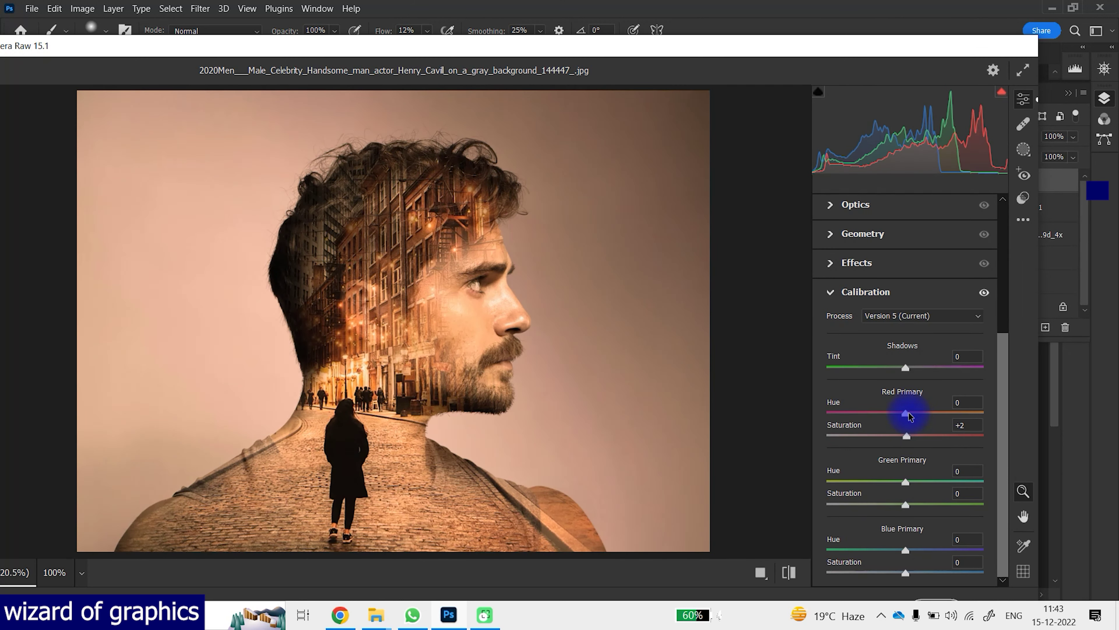
pyautogui.doubleClick(907, 413)
pyautogui.doubleClick(906, 435)
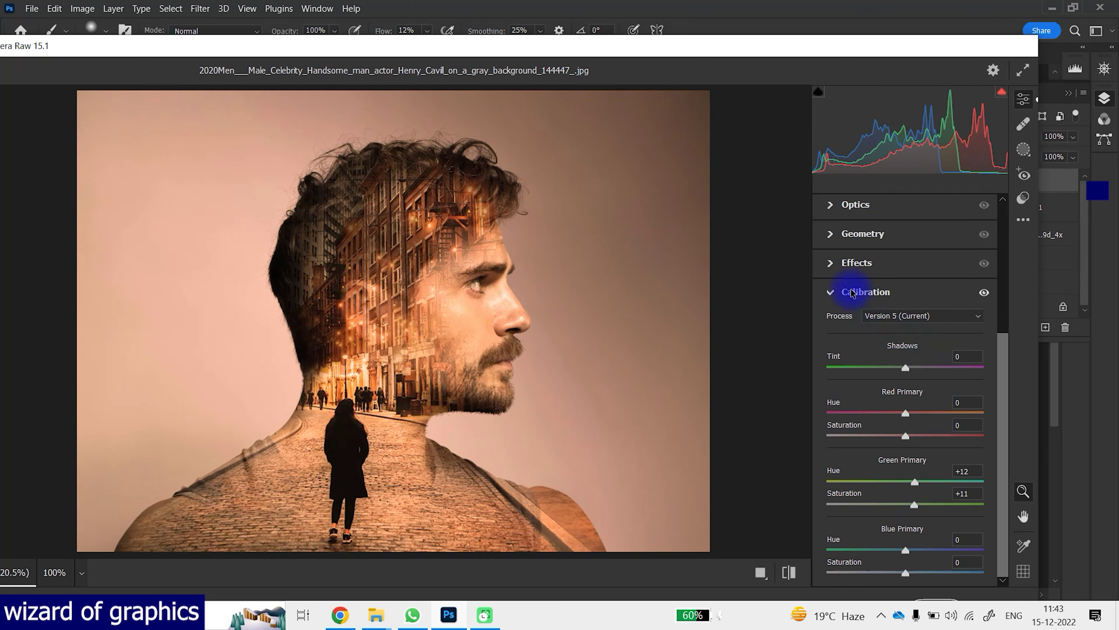
pyautogui.click(831, 292)
# Set Color Mixer Reds hue to +2 with Oranges and Yellows at 0, apply, and fit to screen.
pyautogui.click(832, 324)
pyautogui.click(867, 477)
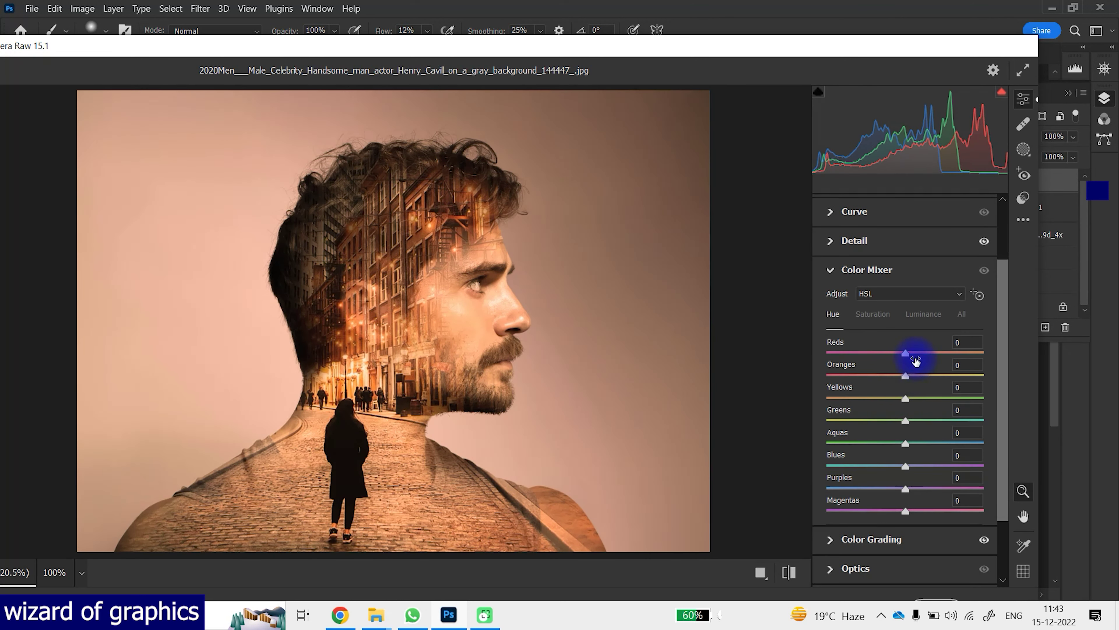
pyautogui.moveTo(906, 353); pyautogui.dragTo(908, 355)
pyautogui.moveTo(905, 398); pyautogui.dragTo(917, 400)
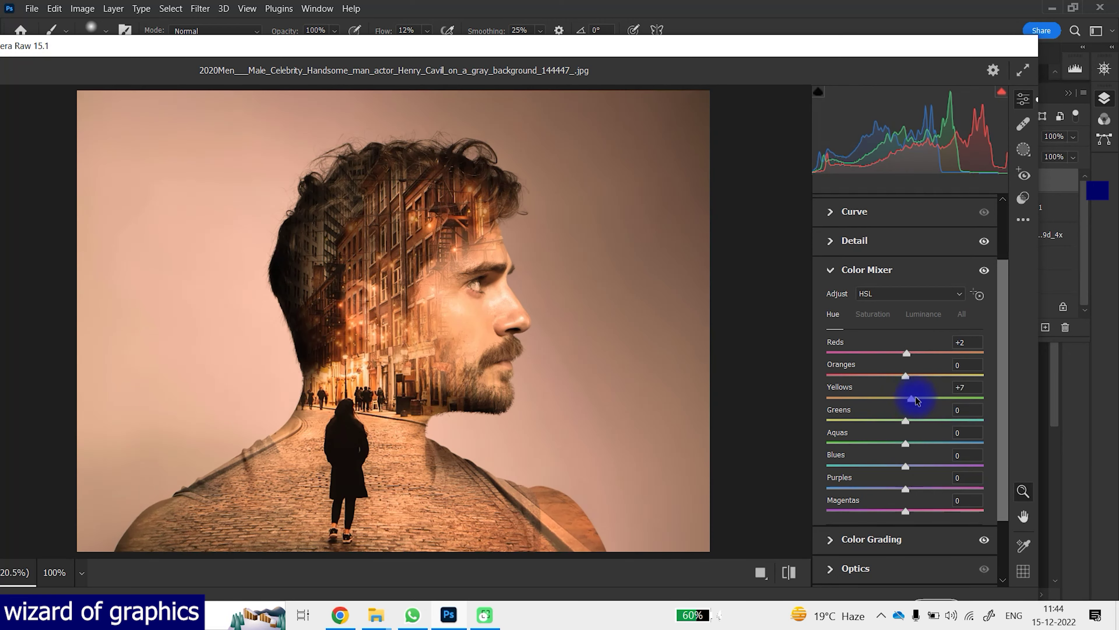
pyautogui.doubleClick(902, 376)
pyautogui.doubleClick(913, 398)
pyautogui.scroll(-3, 1004, 545)
pyautogui.moveTo(852, 49); pyautogui.dragTo(851, 13)
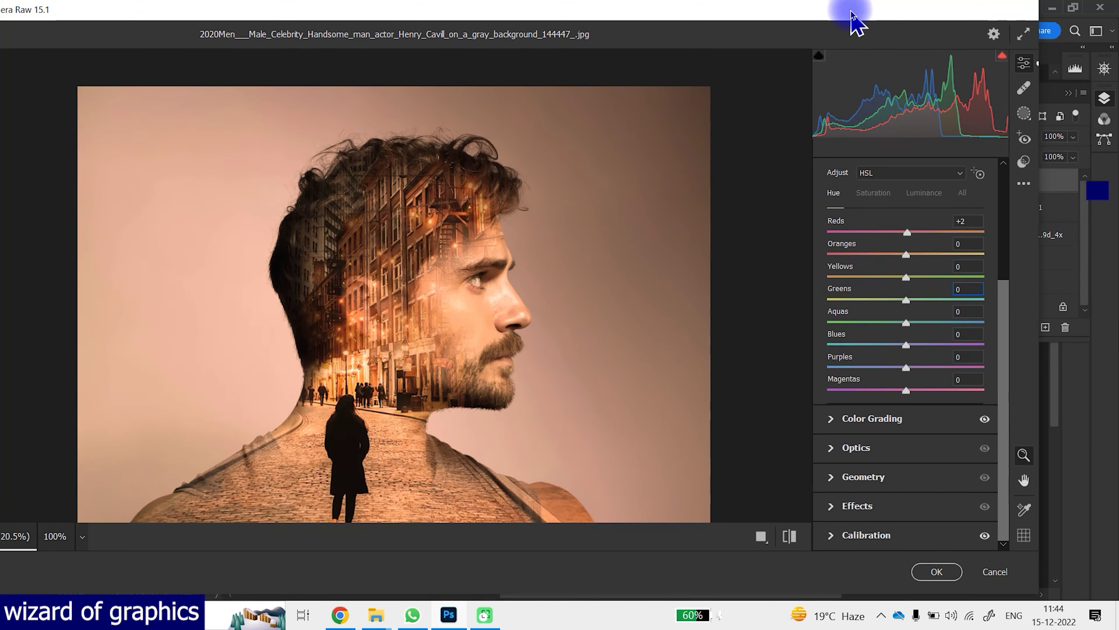
pyautogui.press('Return')
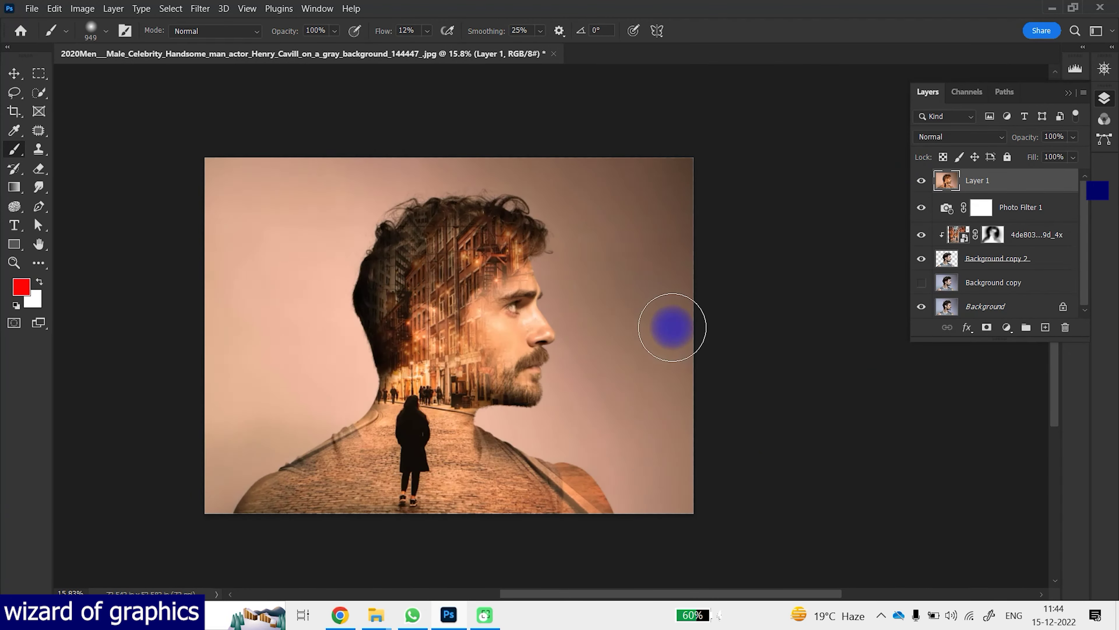
pyautogui.hotkey('ctrl', '0')
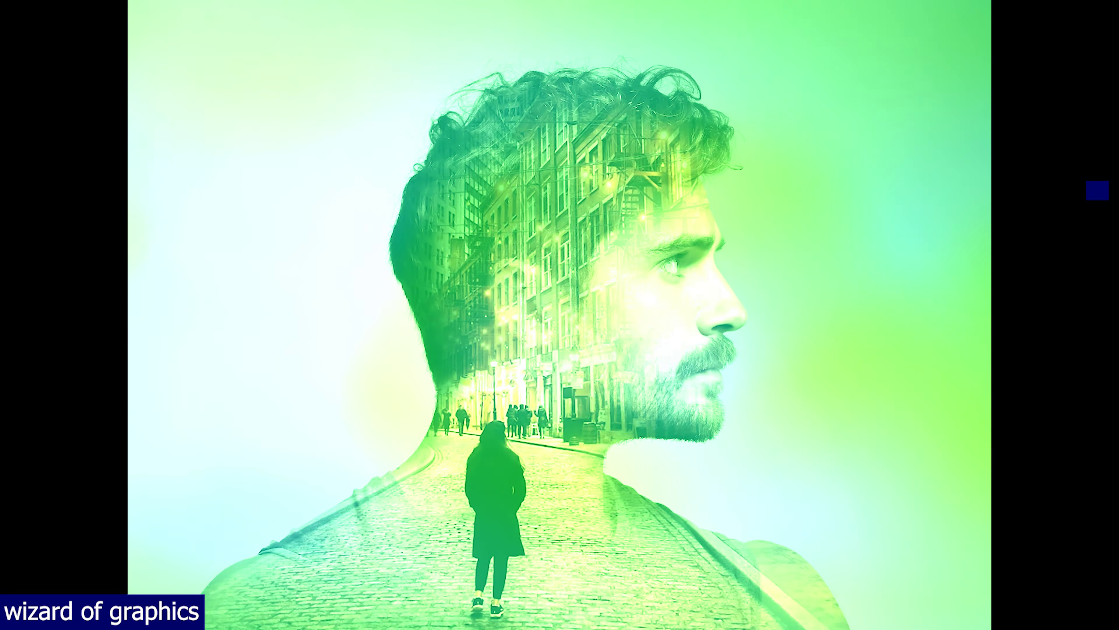